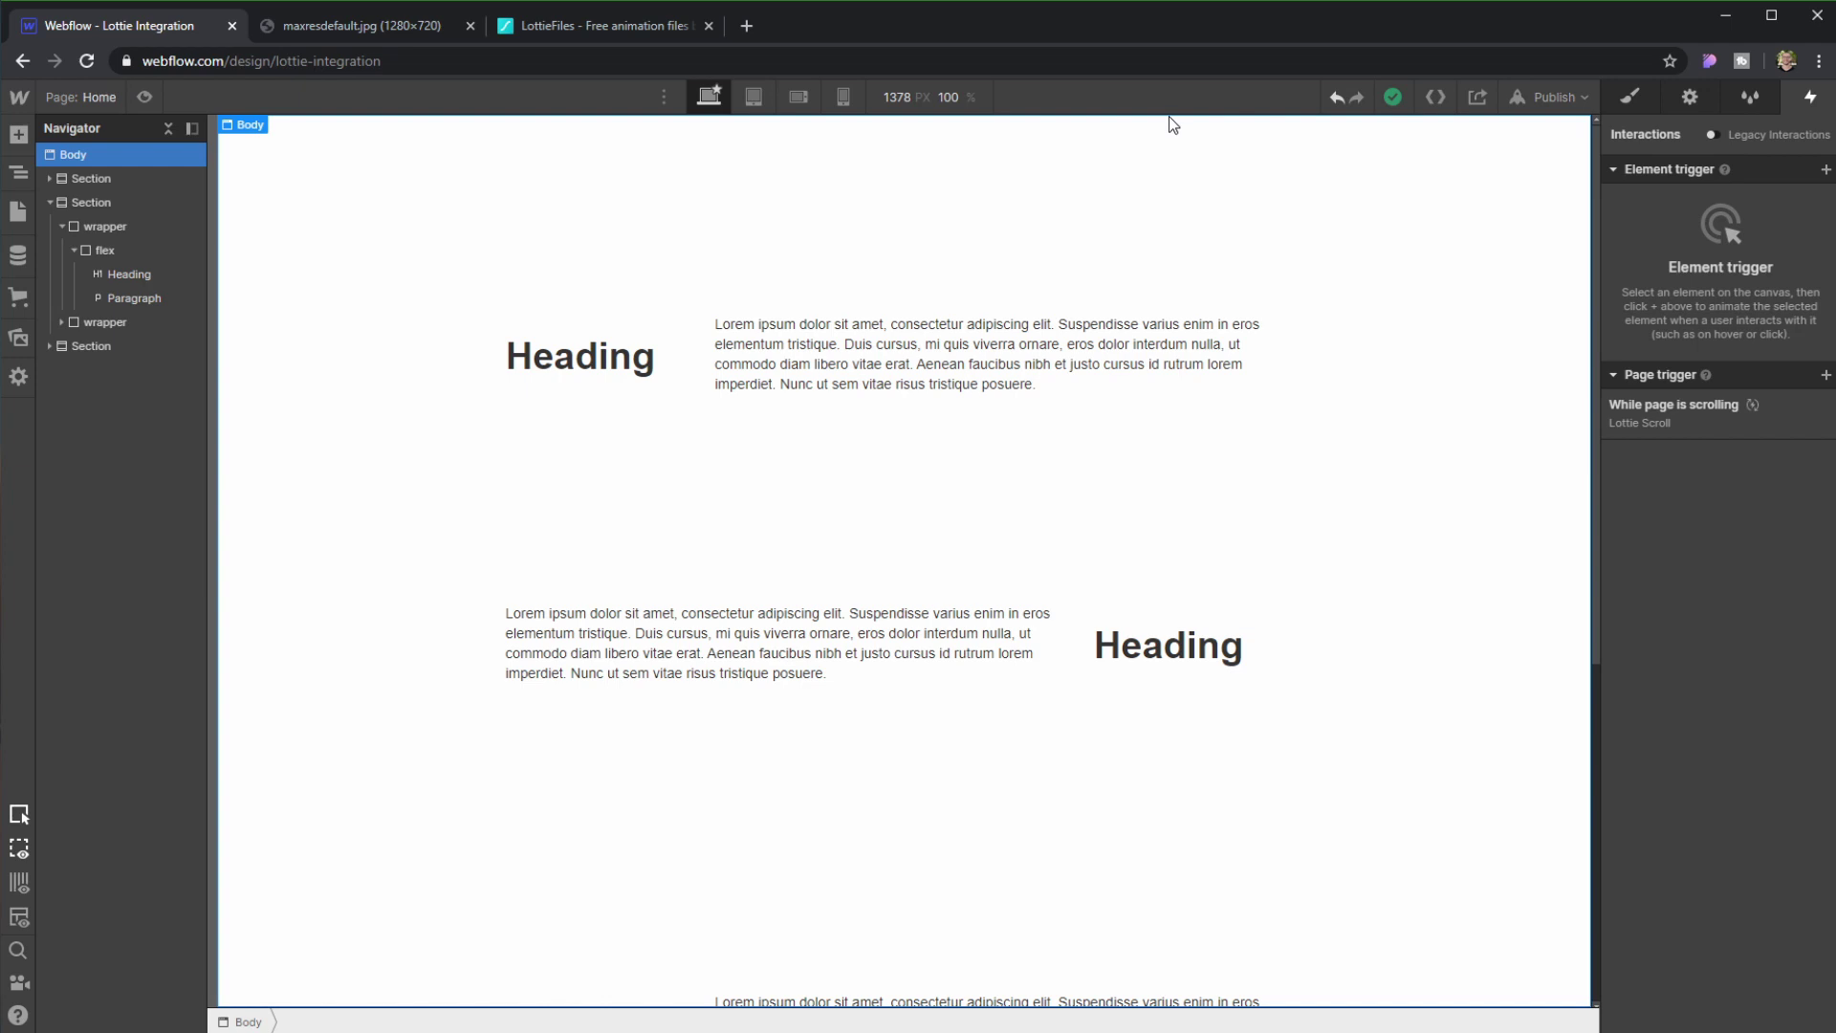
Look over the After Effects Bodymovin export screenshot, then switch to the LottieFiles home page
click(322, 25)
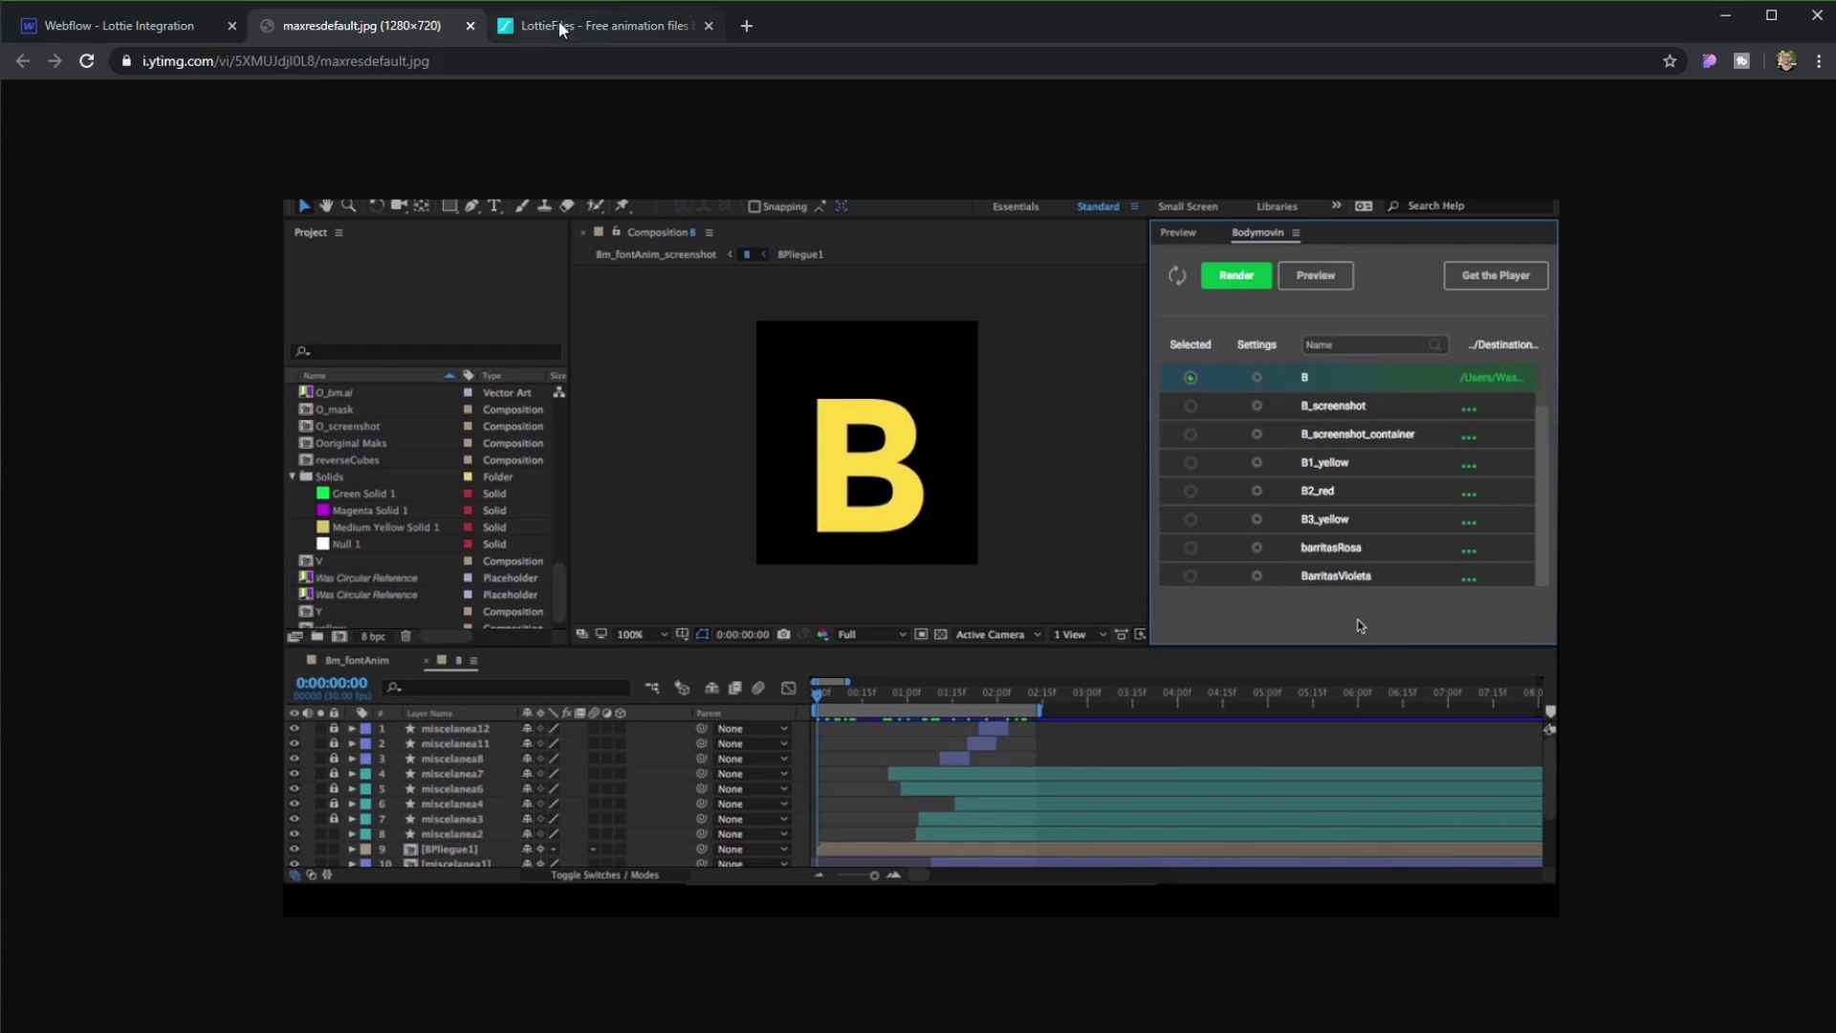
click(622, 25)
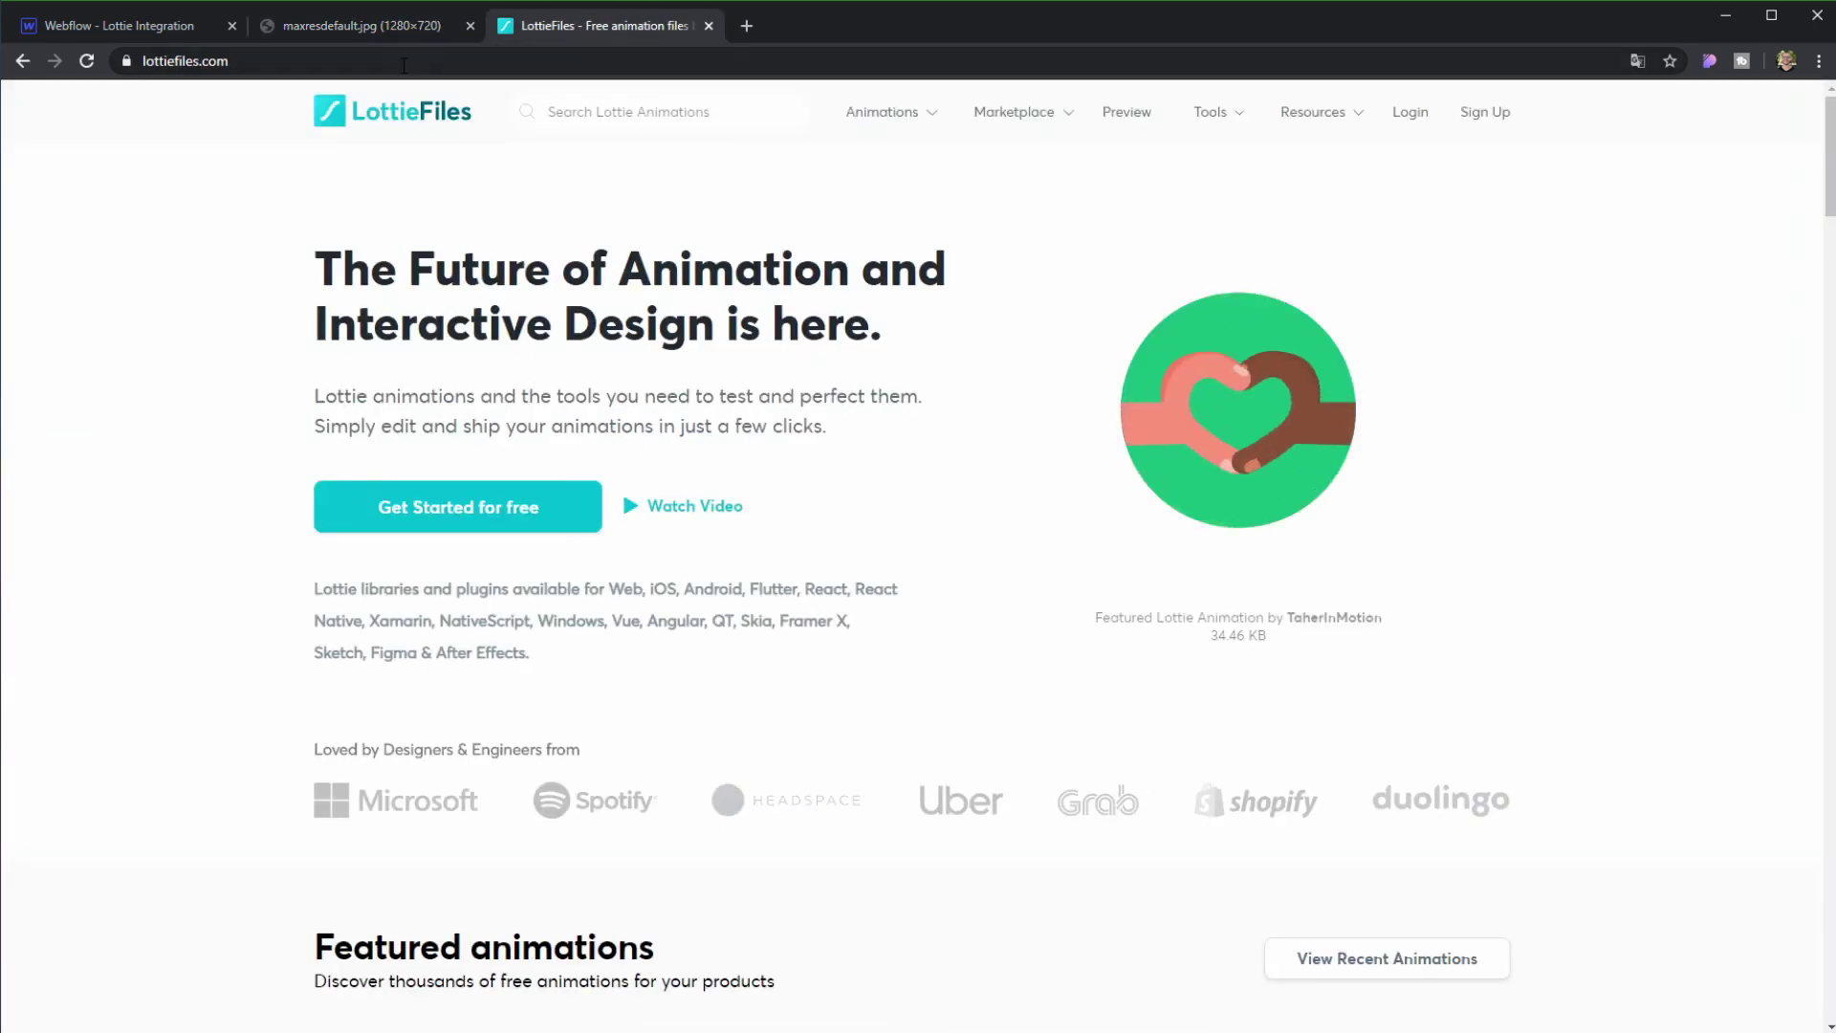
Scroll the LottieFiles home page down to the Featured animations grid
scroll(902, 252, down, 1)
scroll(901, 251, down, 7)
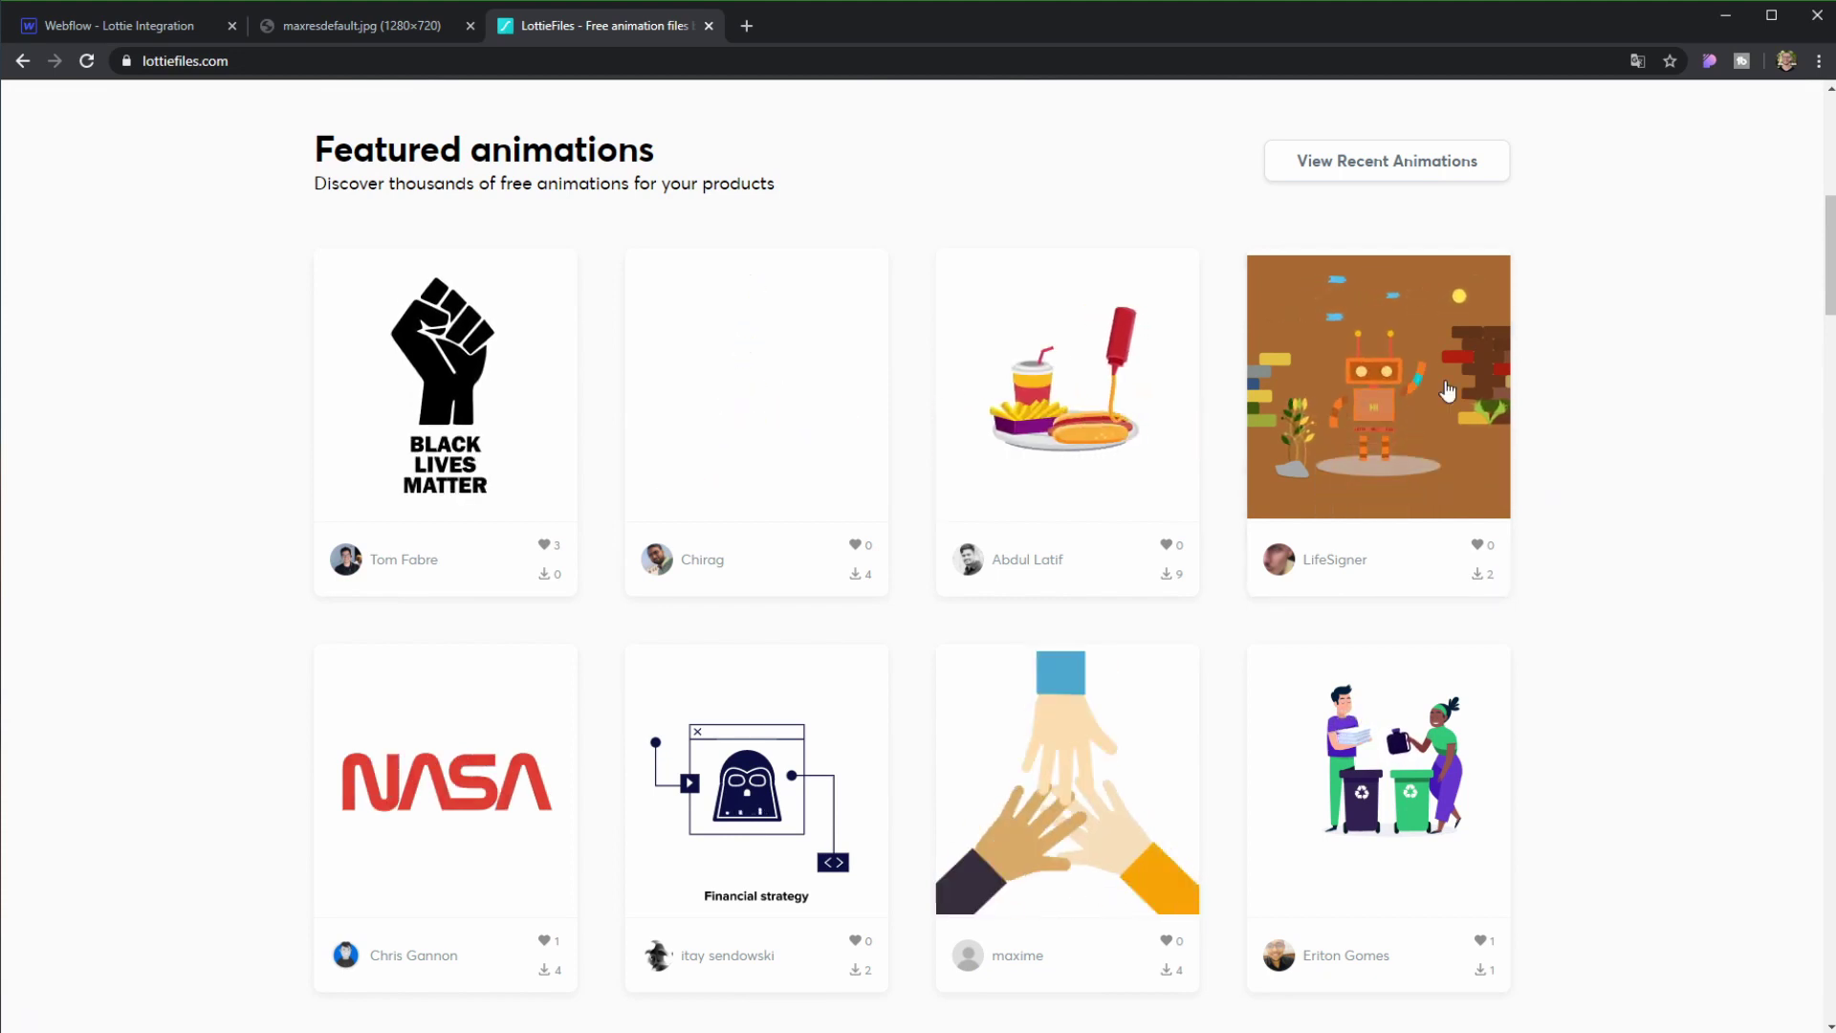
Back in Webflow, check the uploaded Lottie JSON asset, the pages list and the Navigator
click(134, 26)
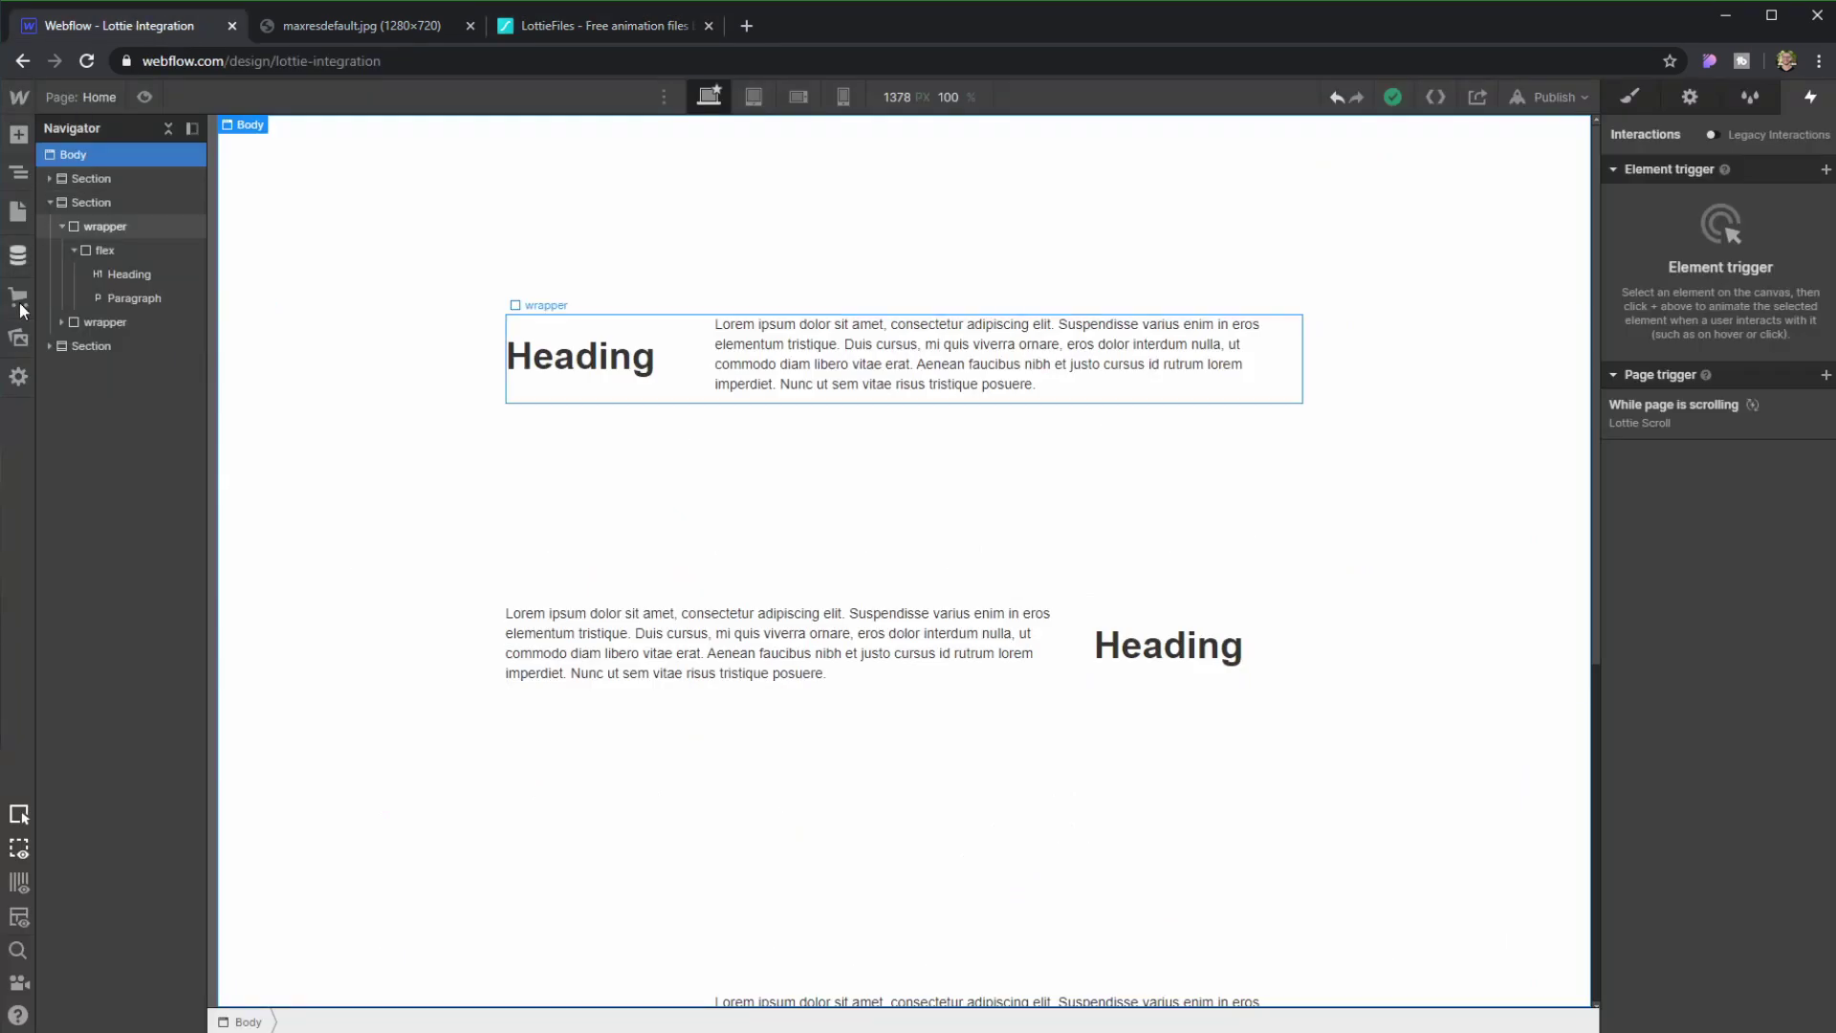
click(19, 337)
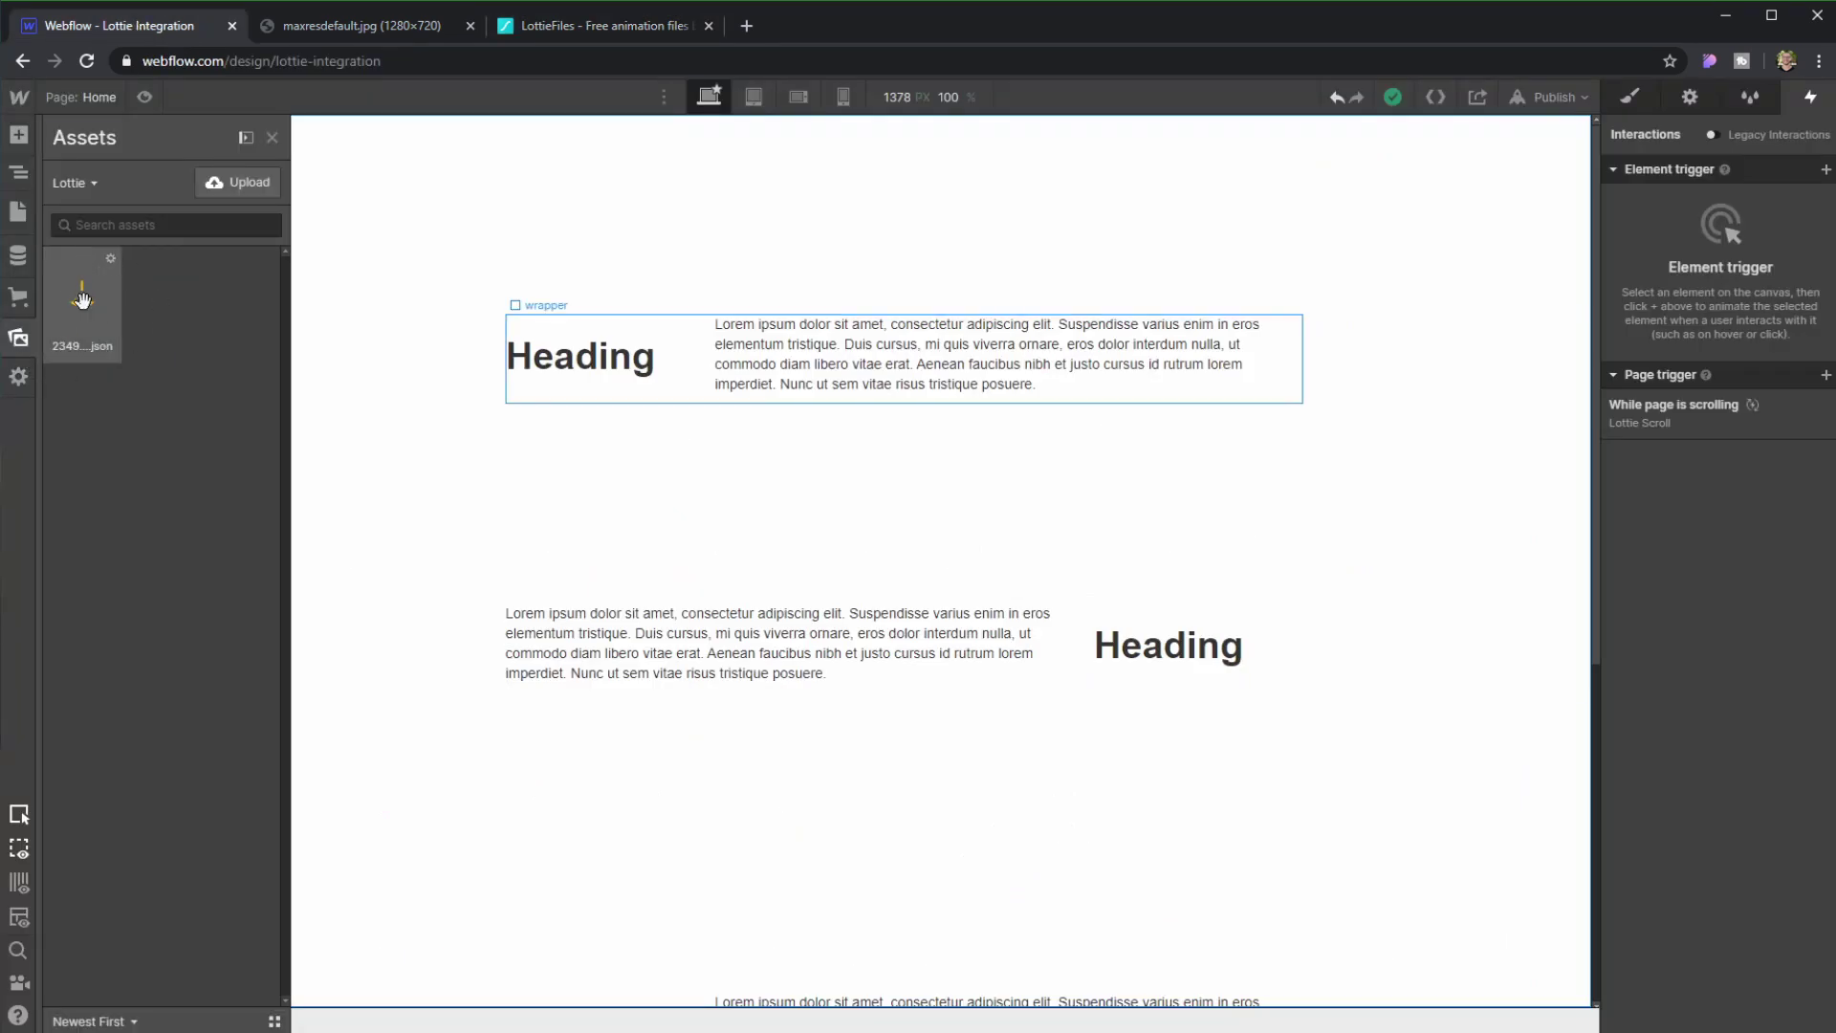
click(17, 212)
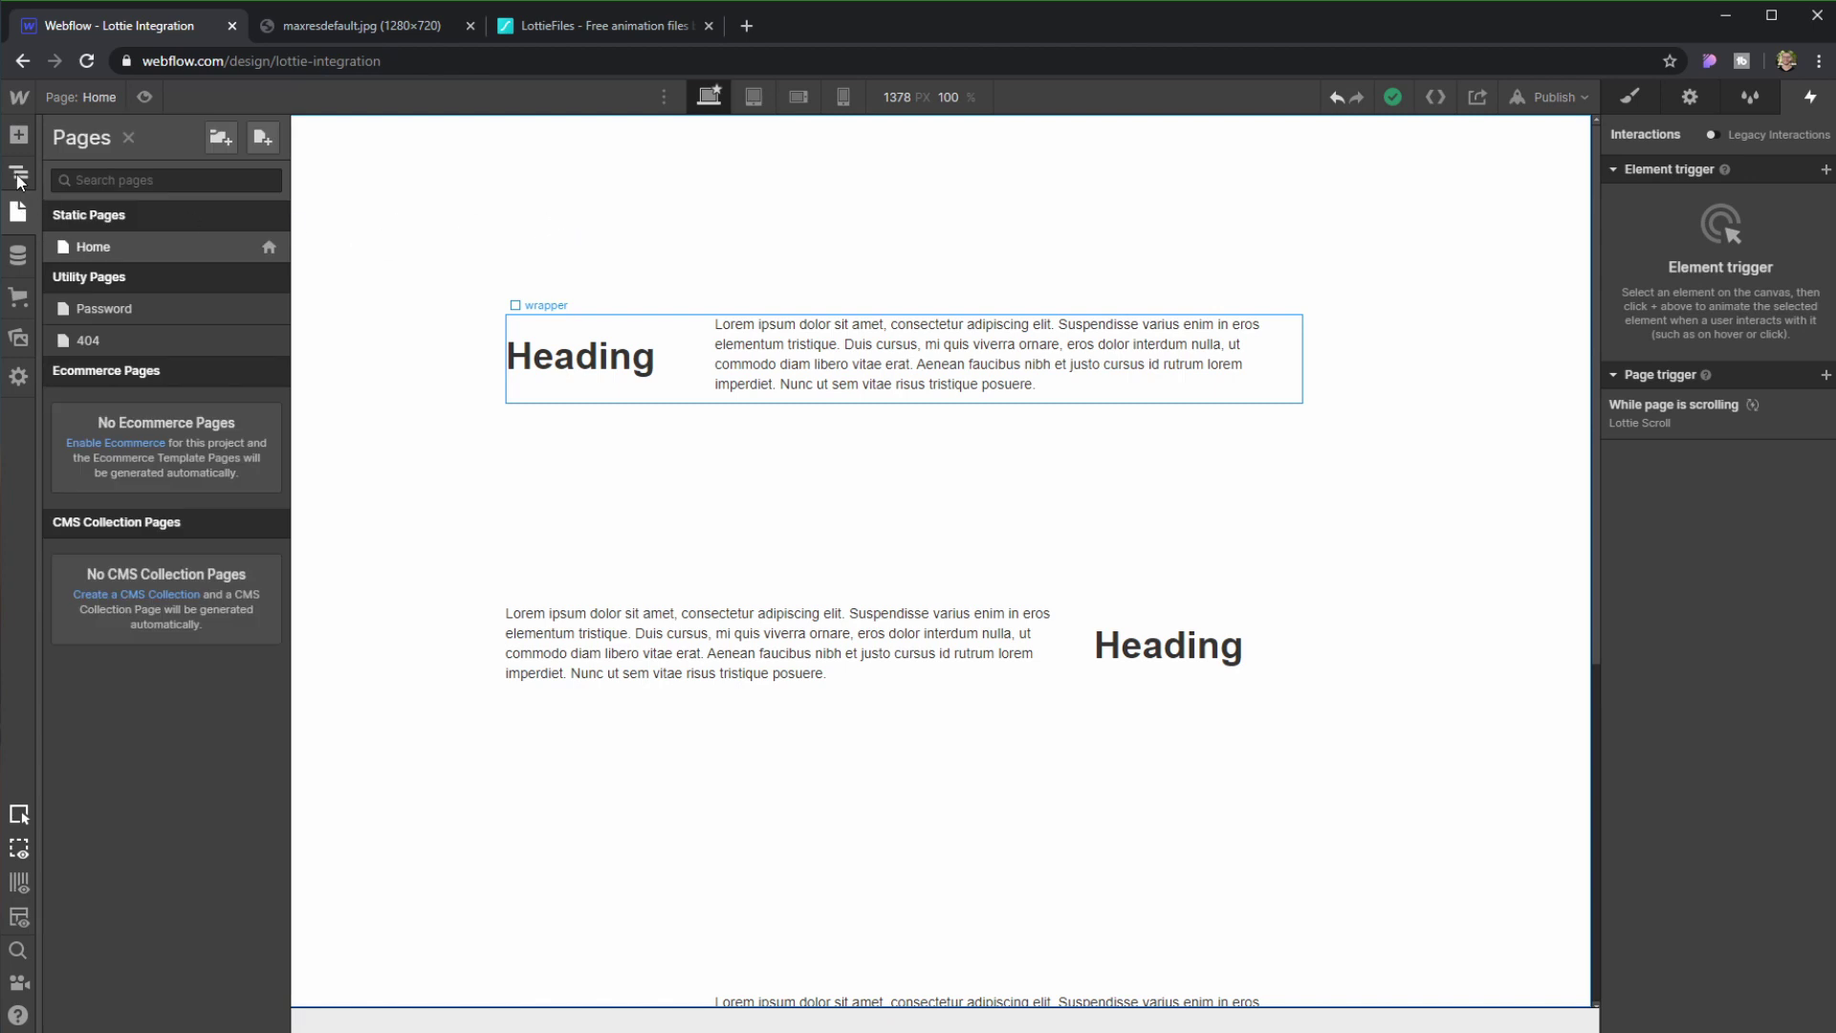
click(19, 172)
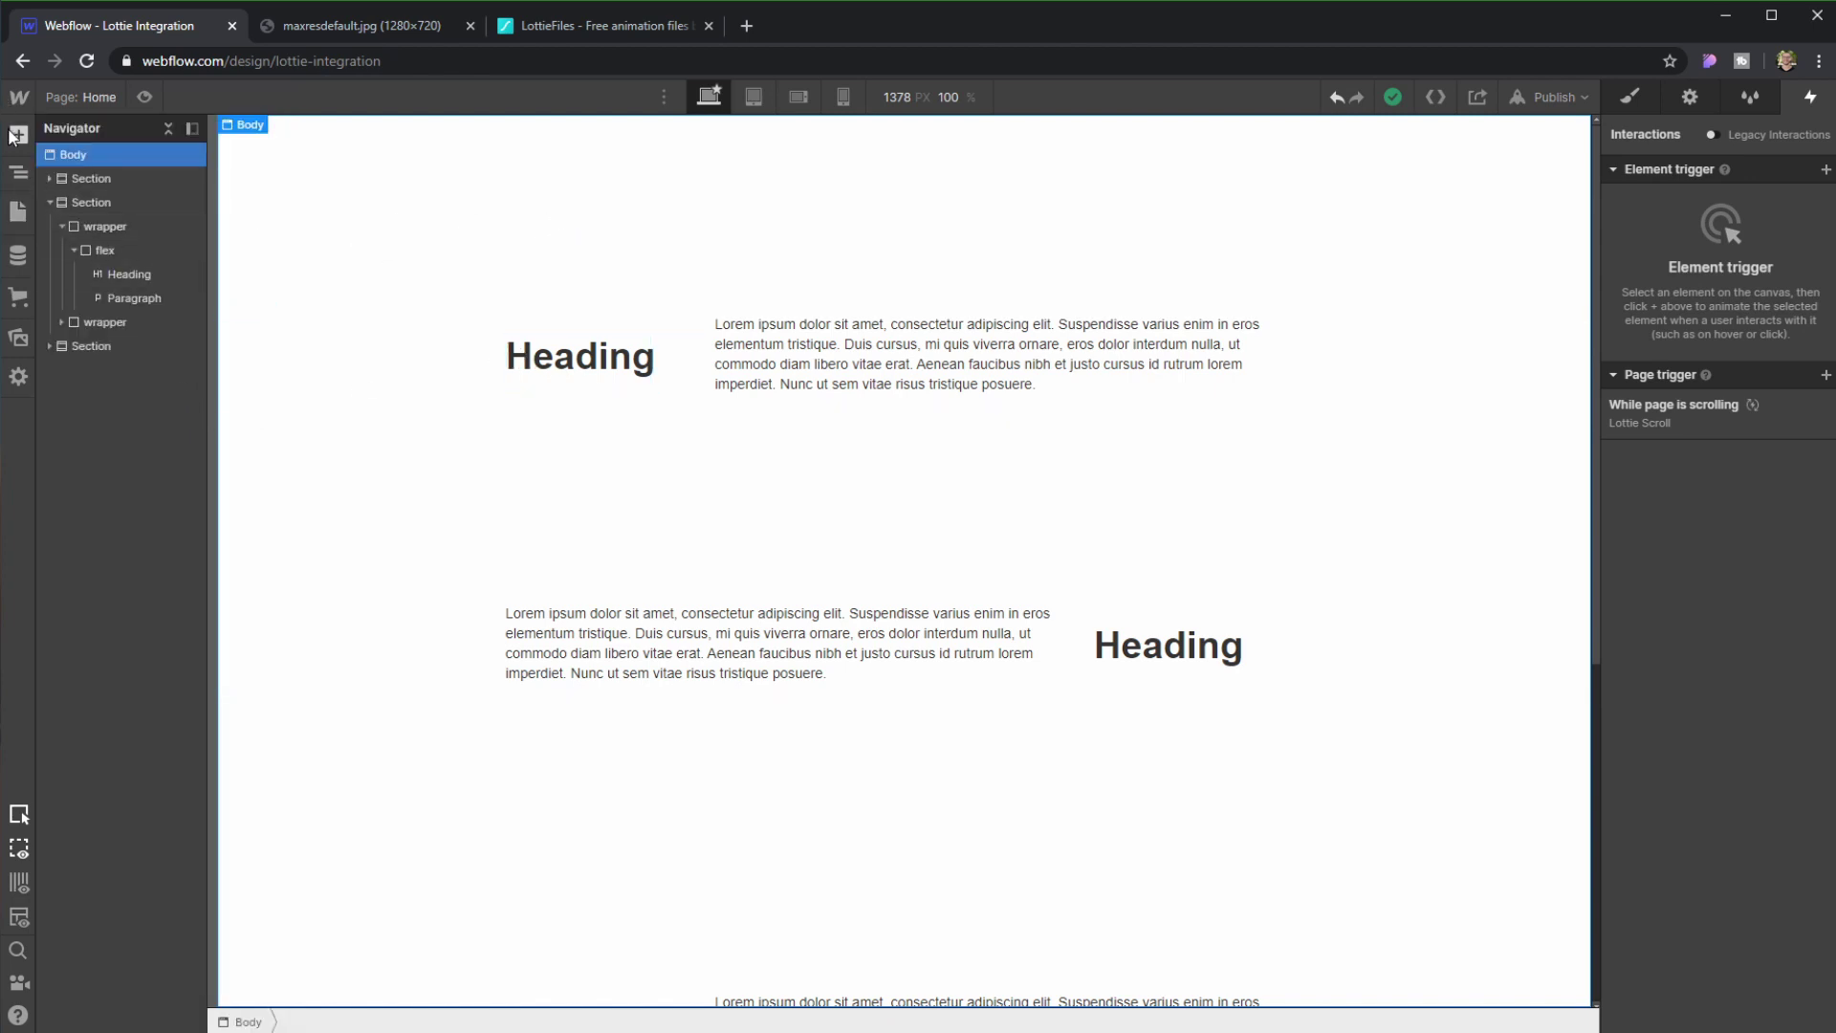
Drag a Lottie Animation from the Add panel's Media section into the second Section
click(15, 136)
scroll(190, 346, down, 6)
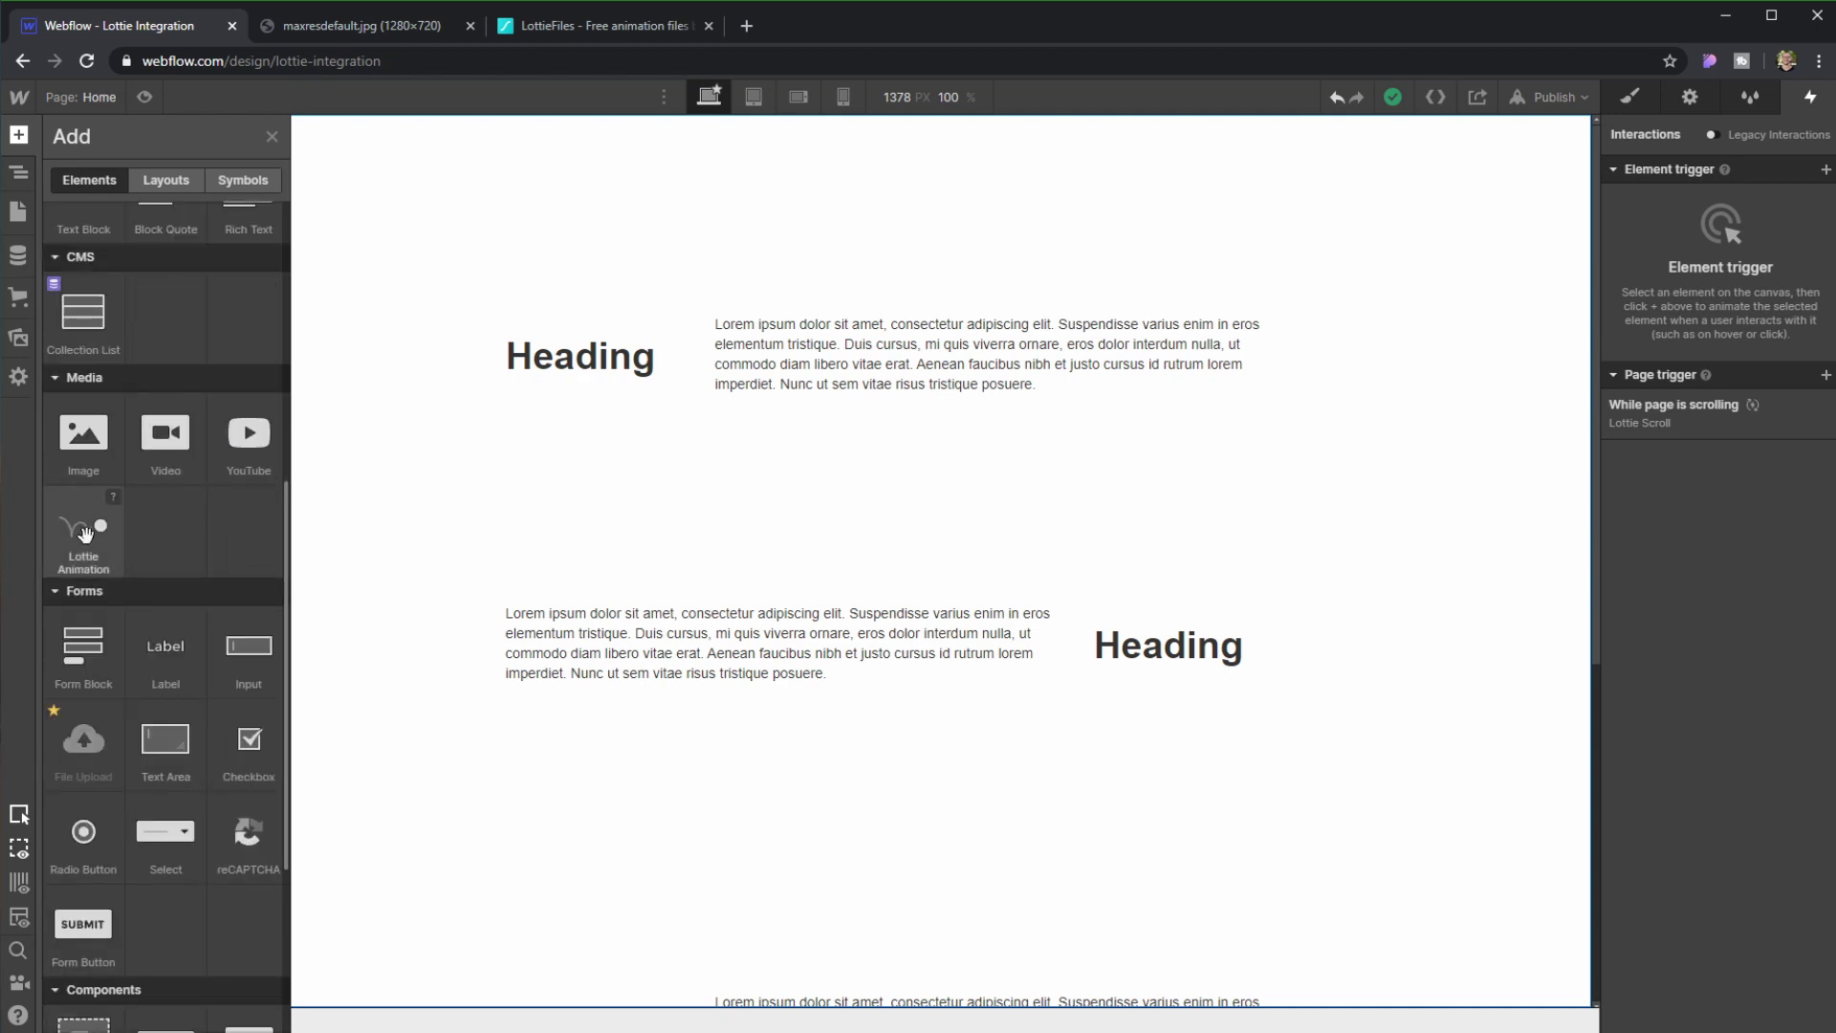
drag(84, 532, 590, 226)
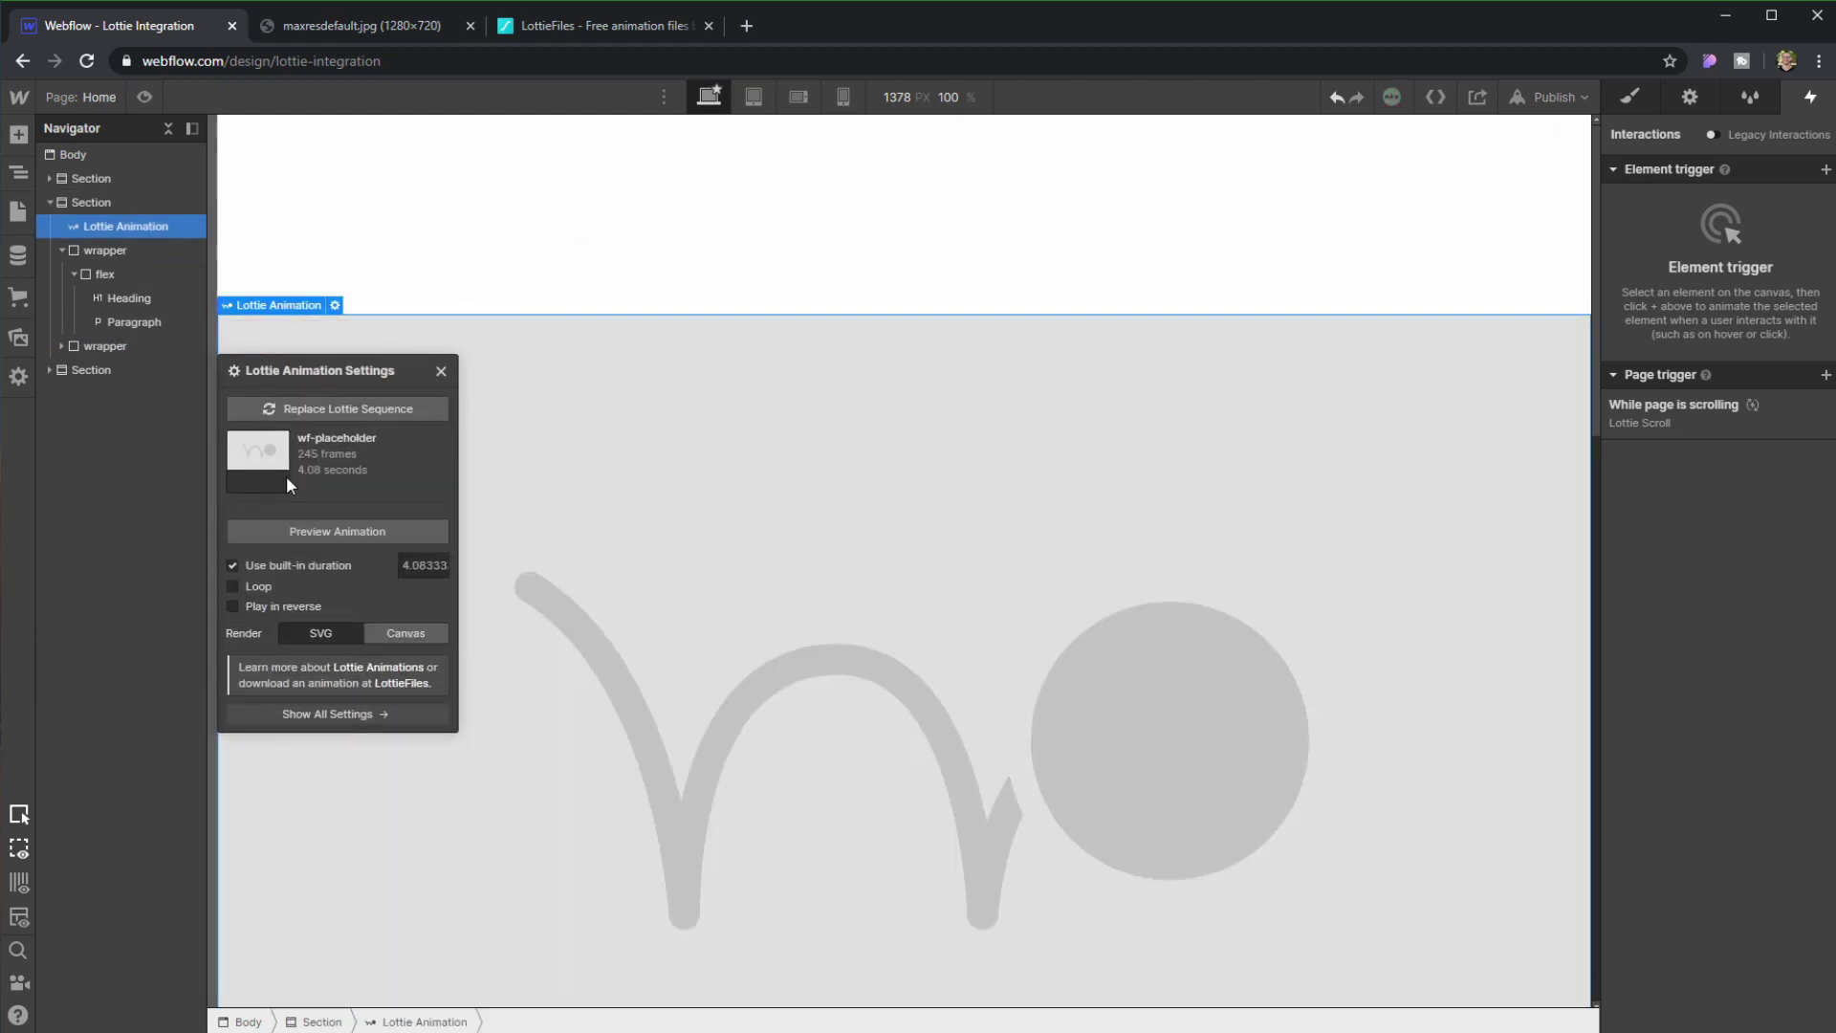
Replace the placeholder animation with 23495-yellow-animation.json and preview it playing
click(331, 411)
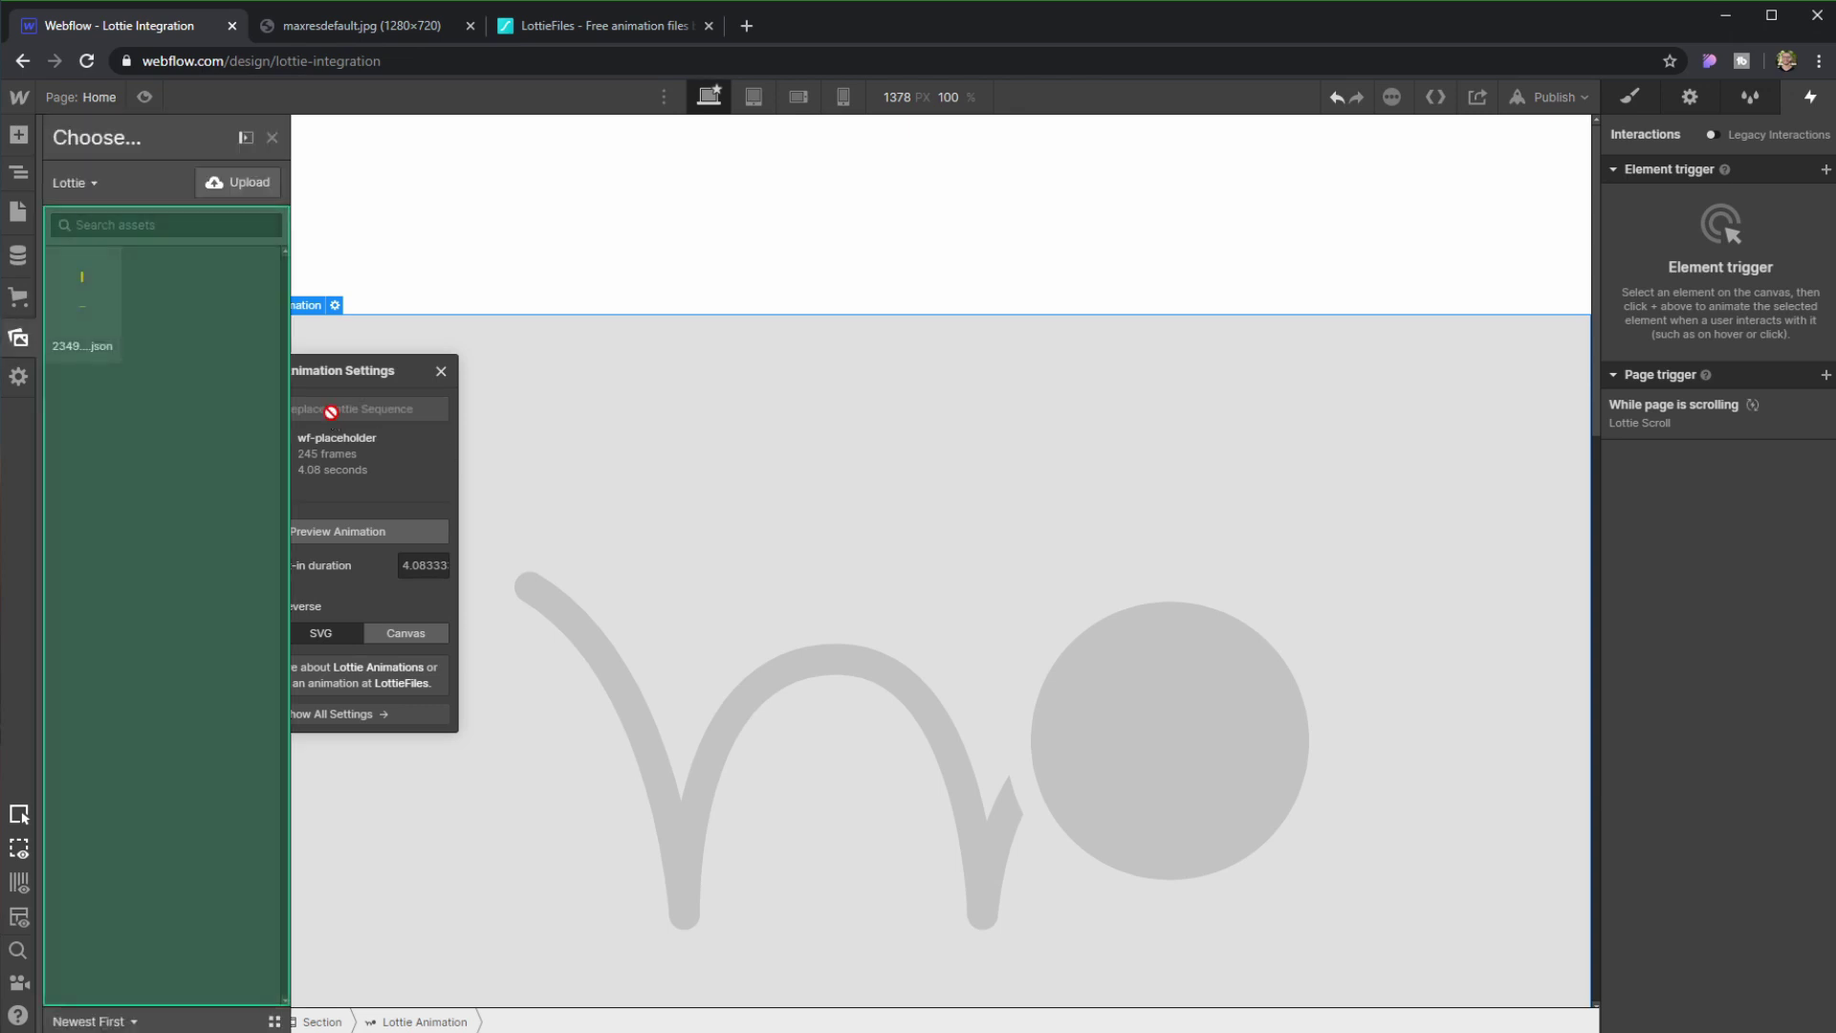
click(73, 285)
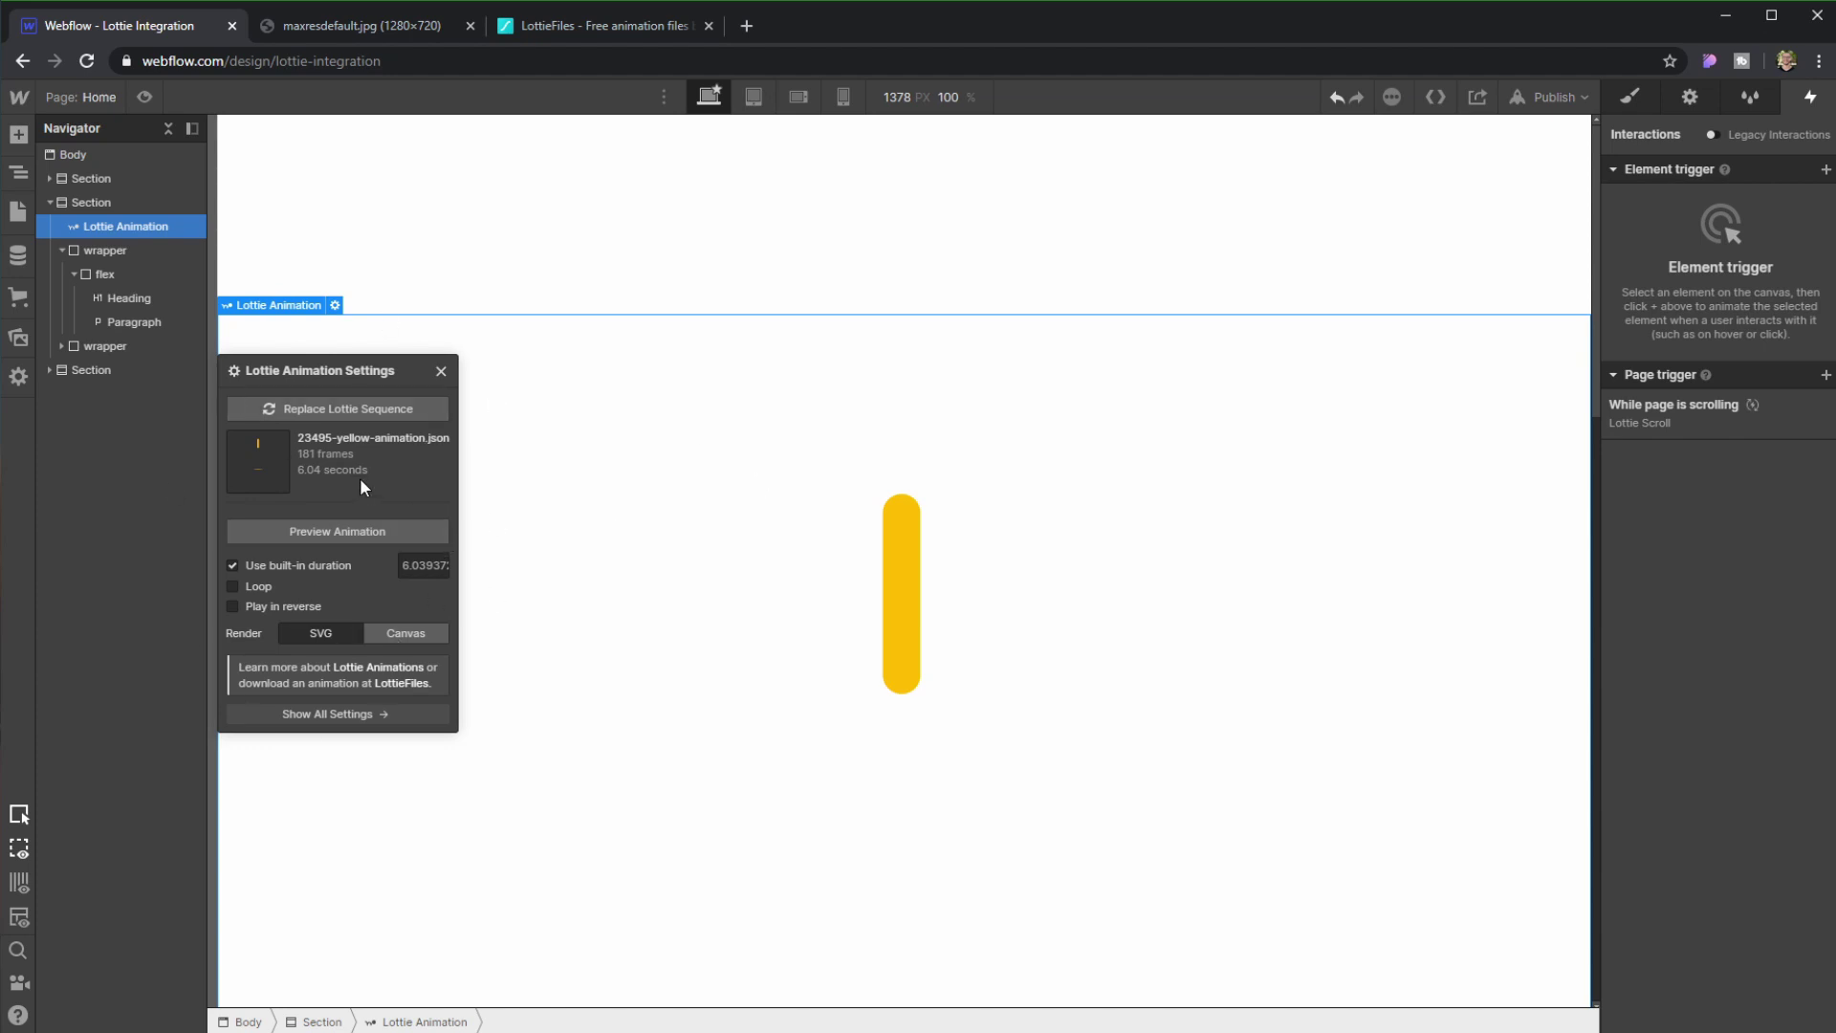
click(334, 532)
Preview the animation with Loop turned on, then switch Loop back off
scroll(626, 534, down, 2)
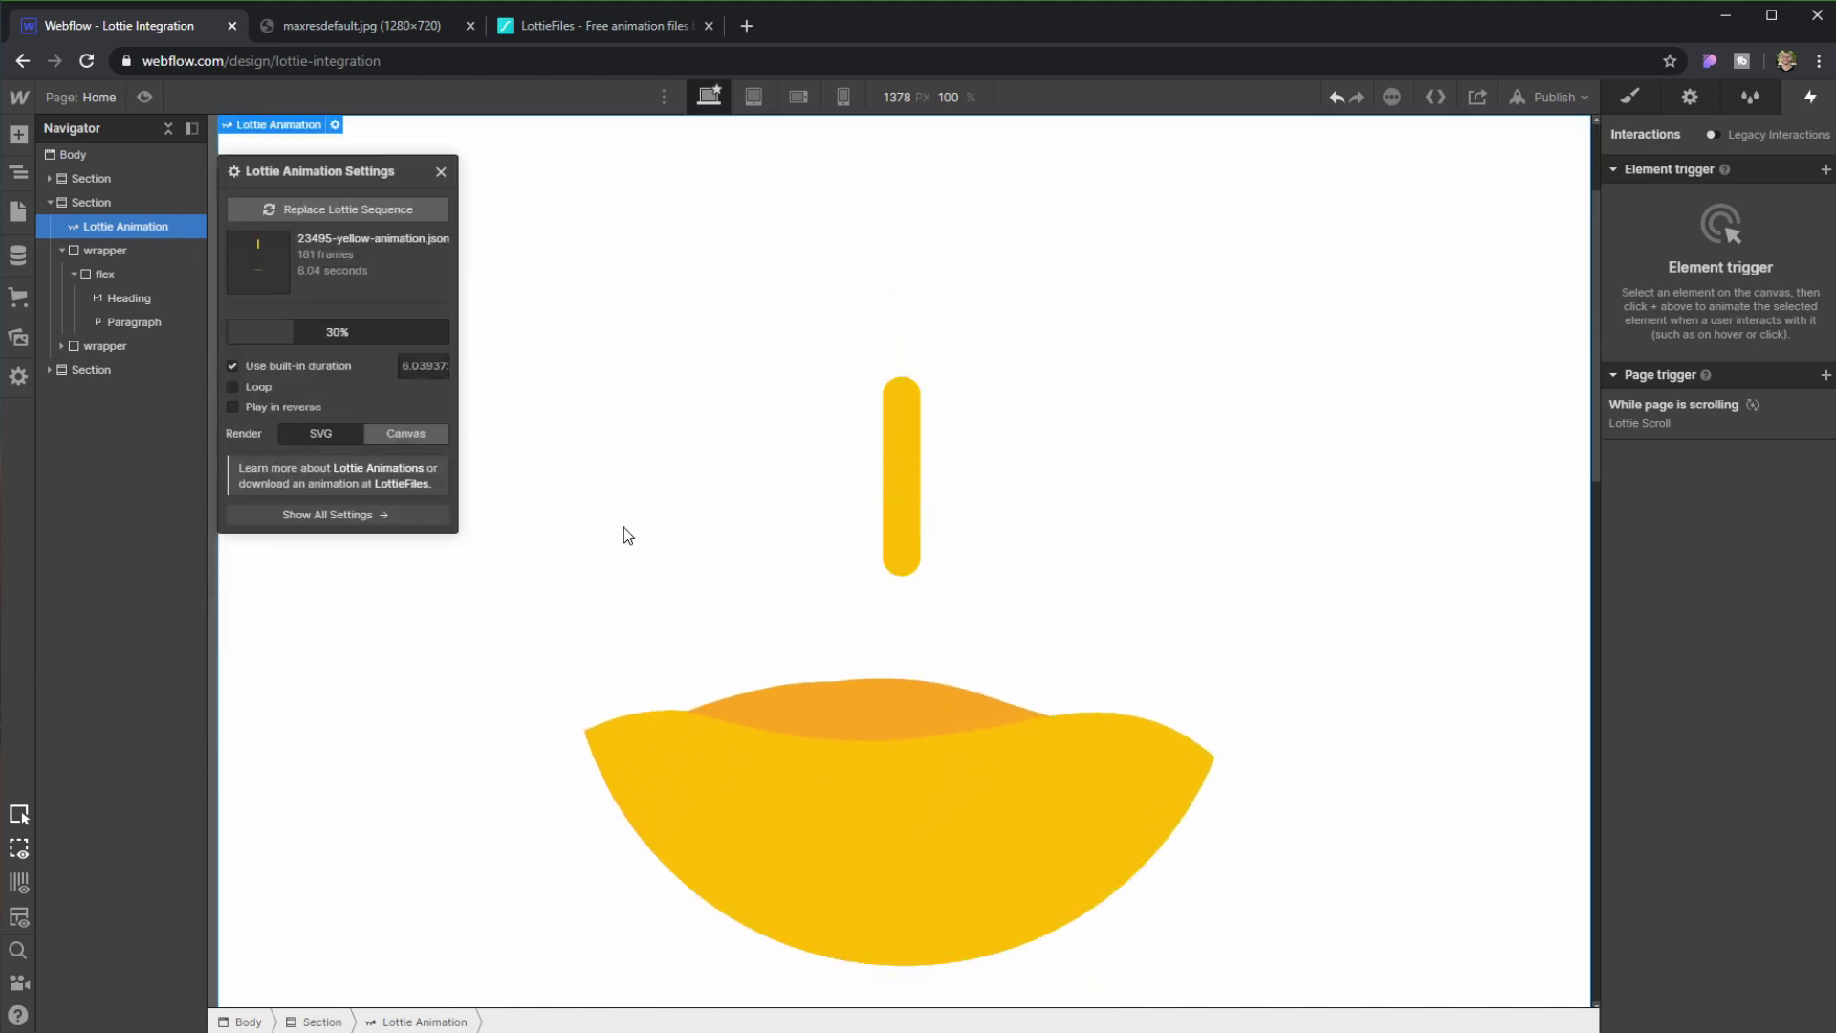
click(233, 386)
click(303, 337)
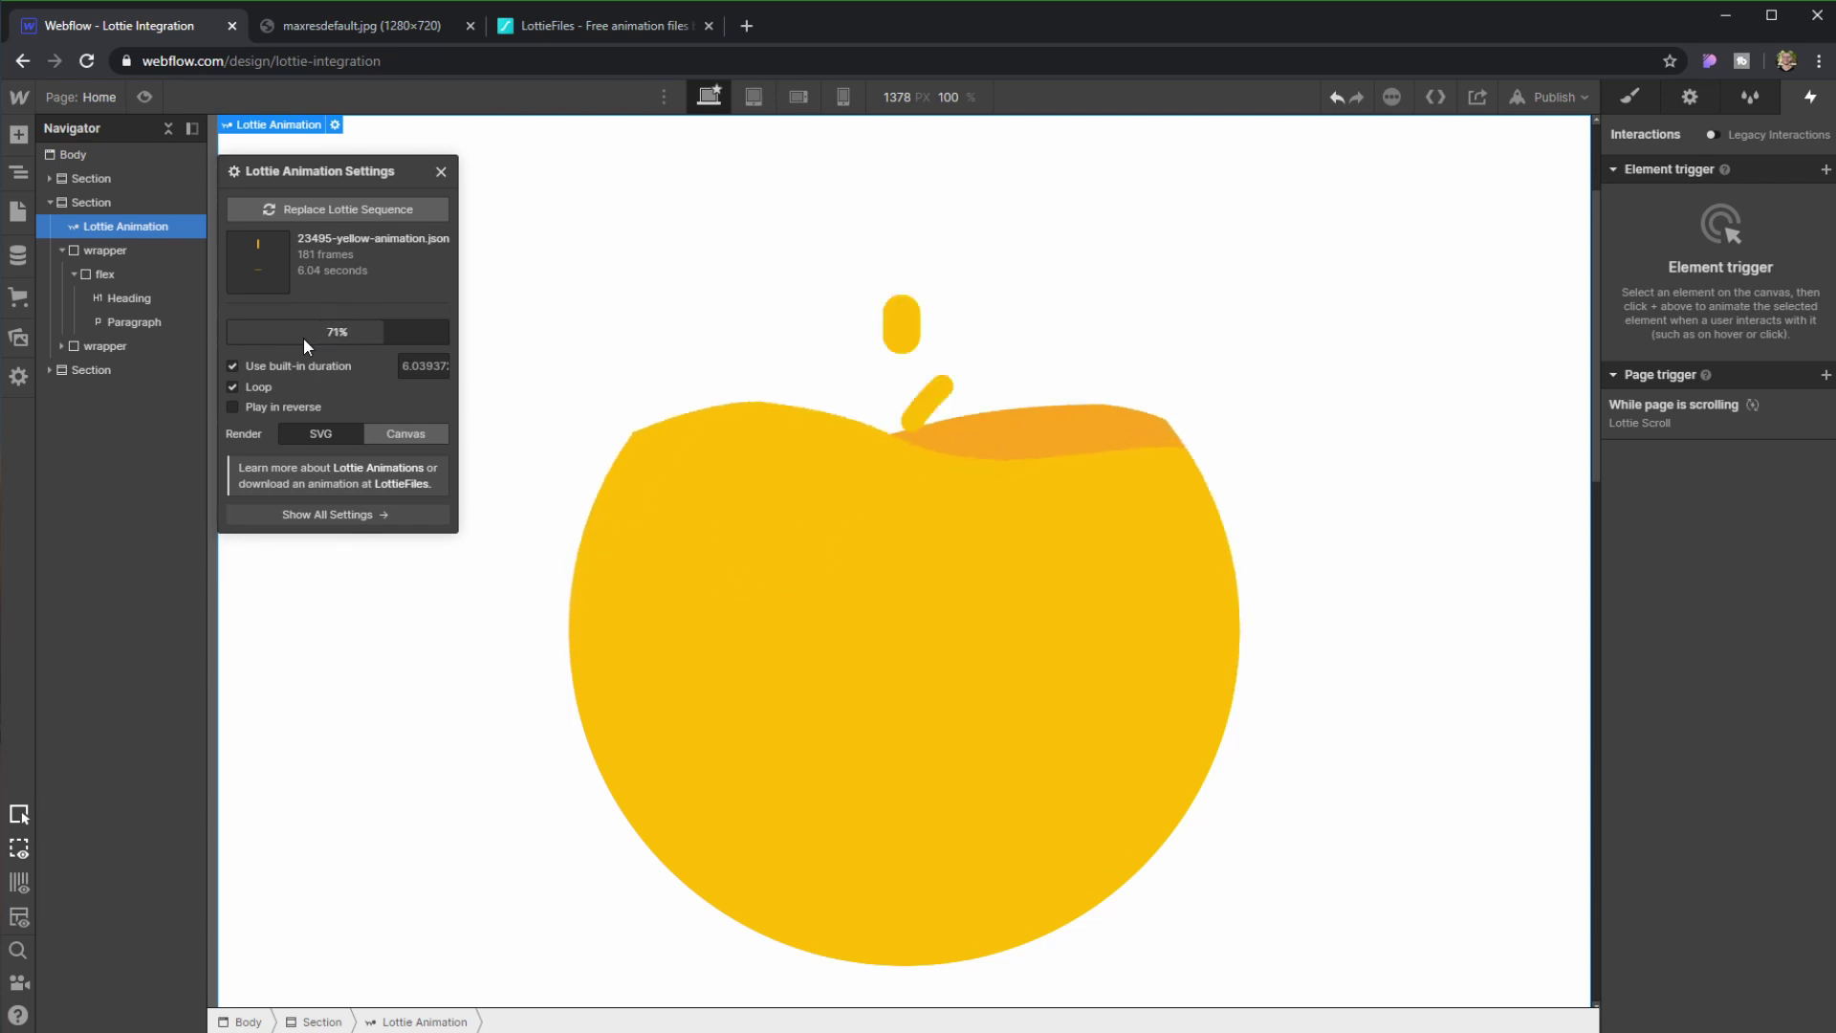
click(233, 386)
Close the Lottie settings and scroll the canvas to see how the animation moves
click(440, 171)
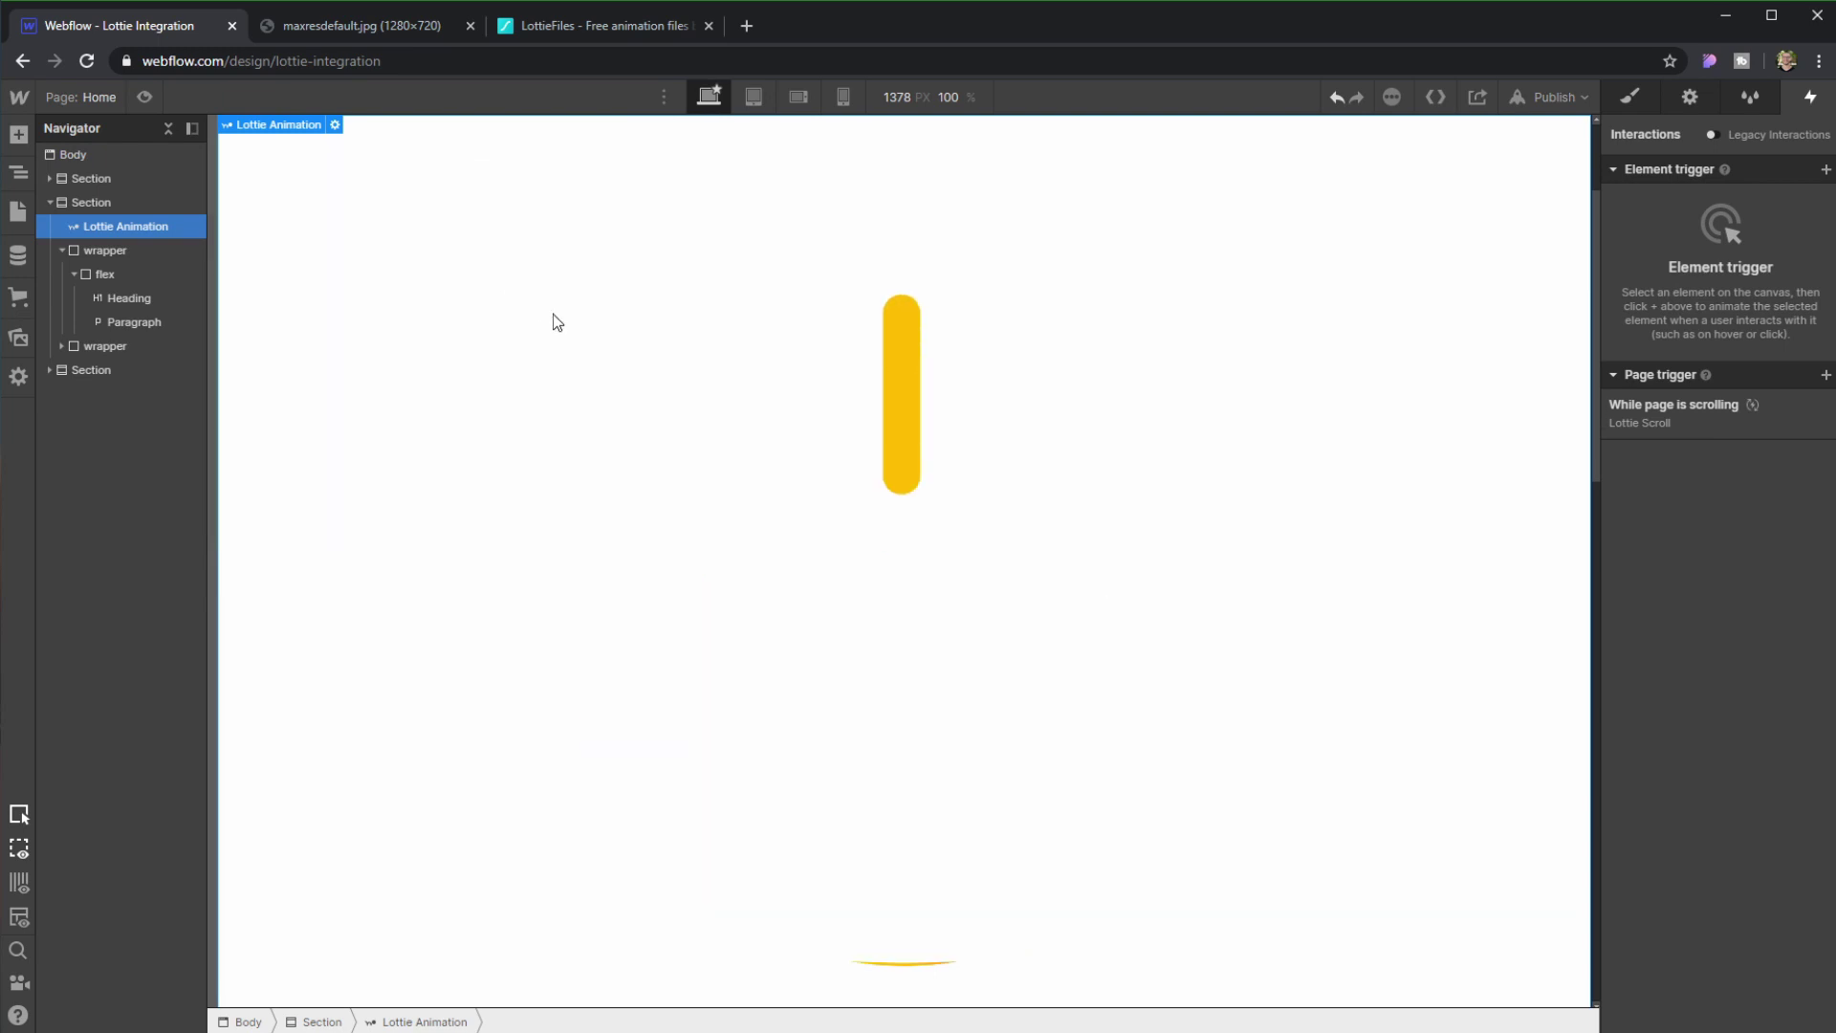
scroll(553, 314, up, 2)
scroll(553, 313, down, 5)
scroll(591, 316, down, 5)
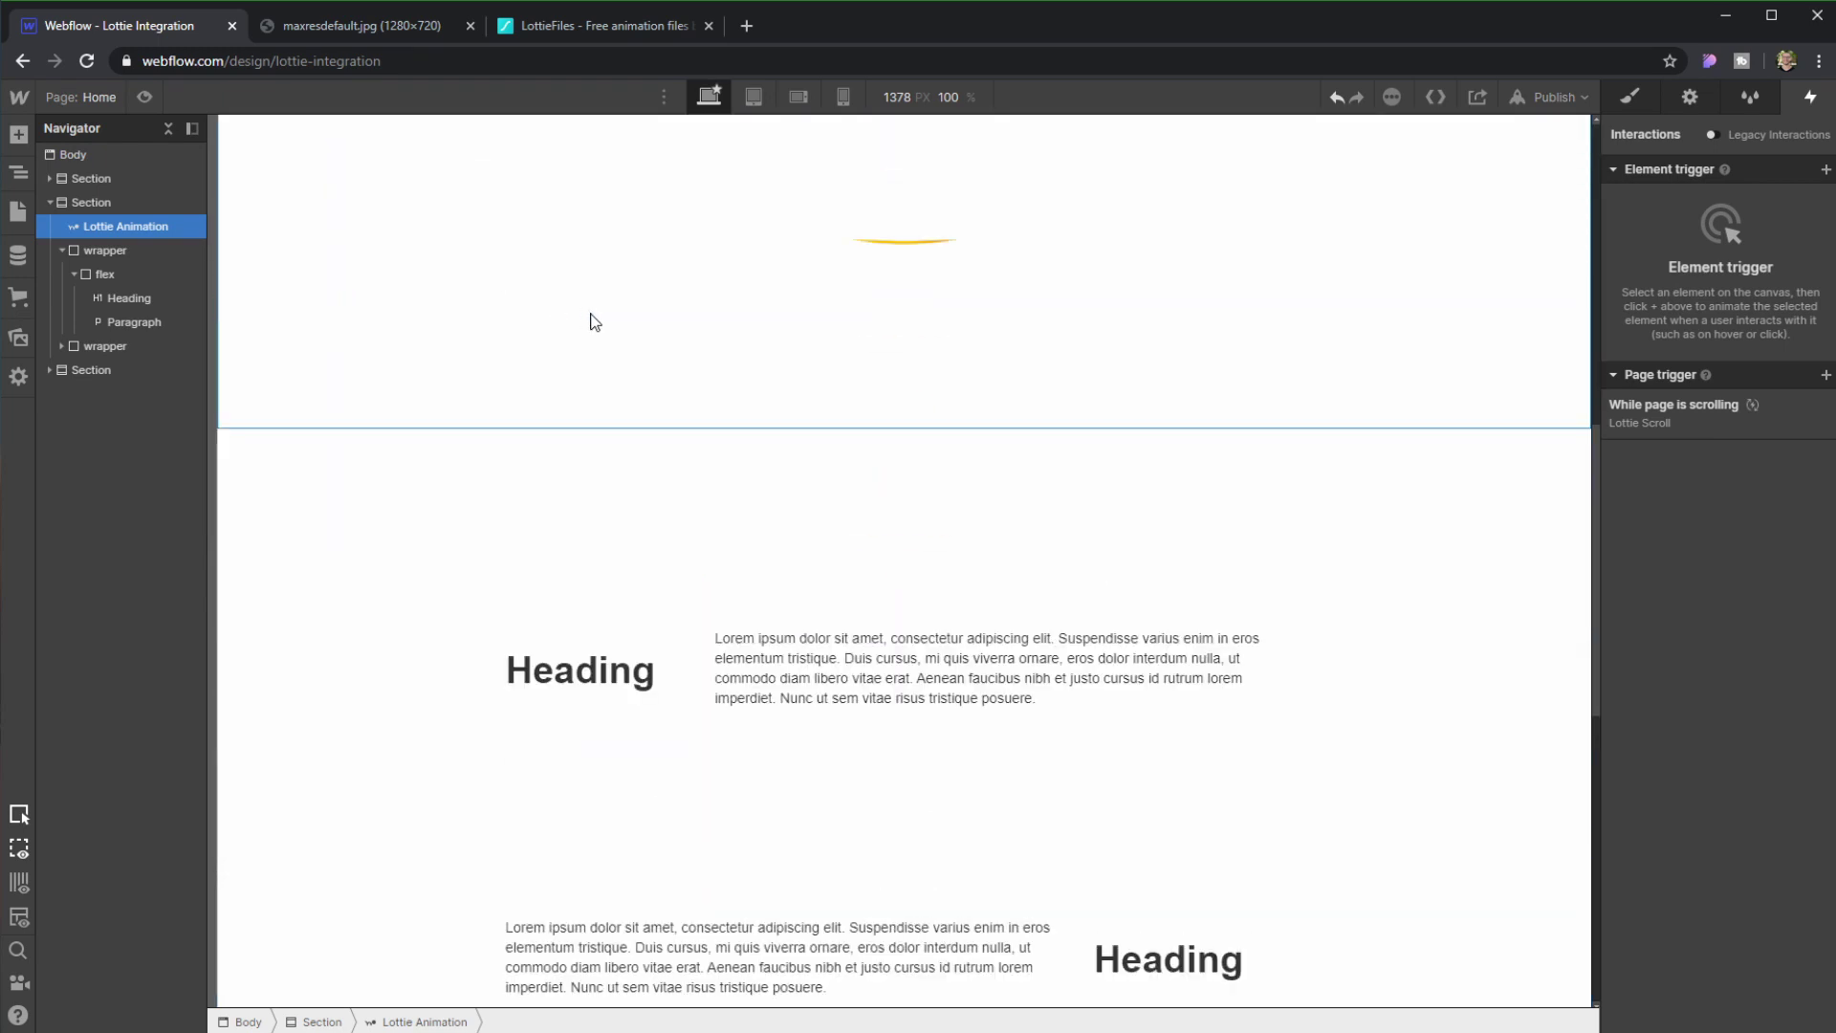
scroll(853, 249, up, 5)
scroll(765, 411, down, 3)
scroll(777, 795, down, 3)
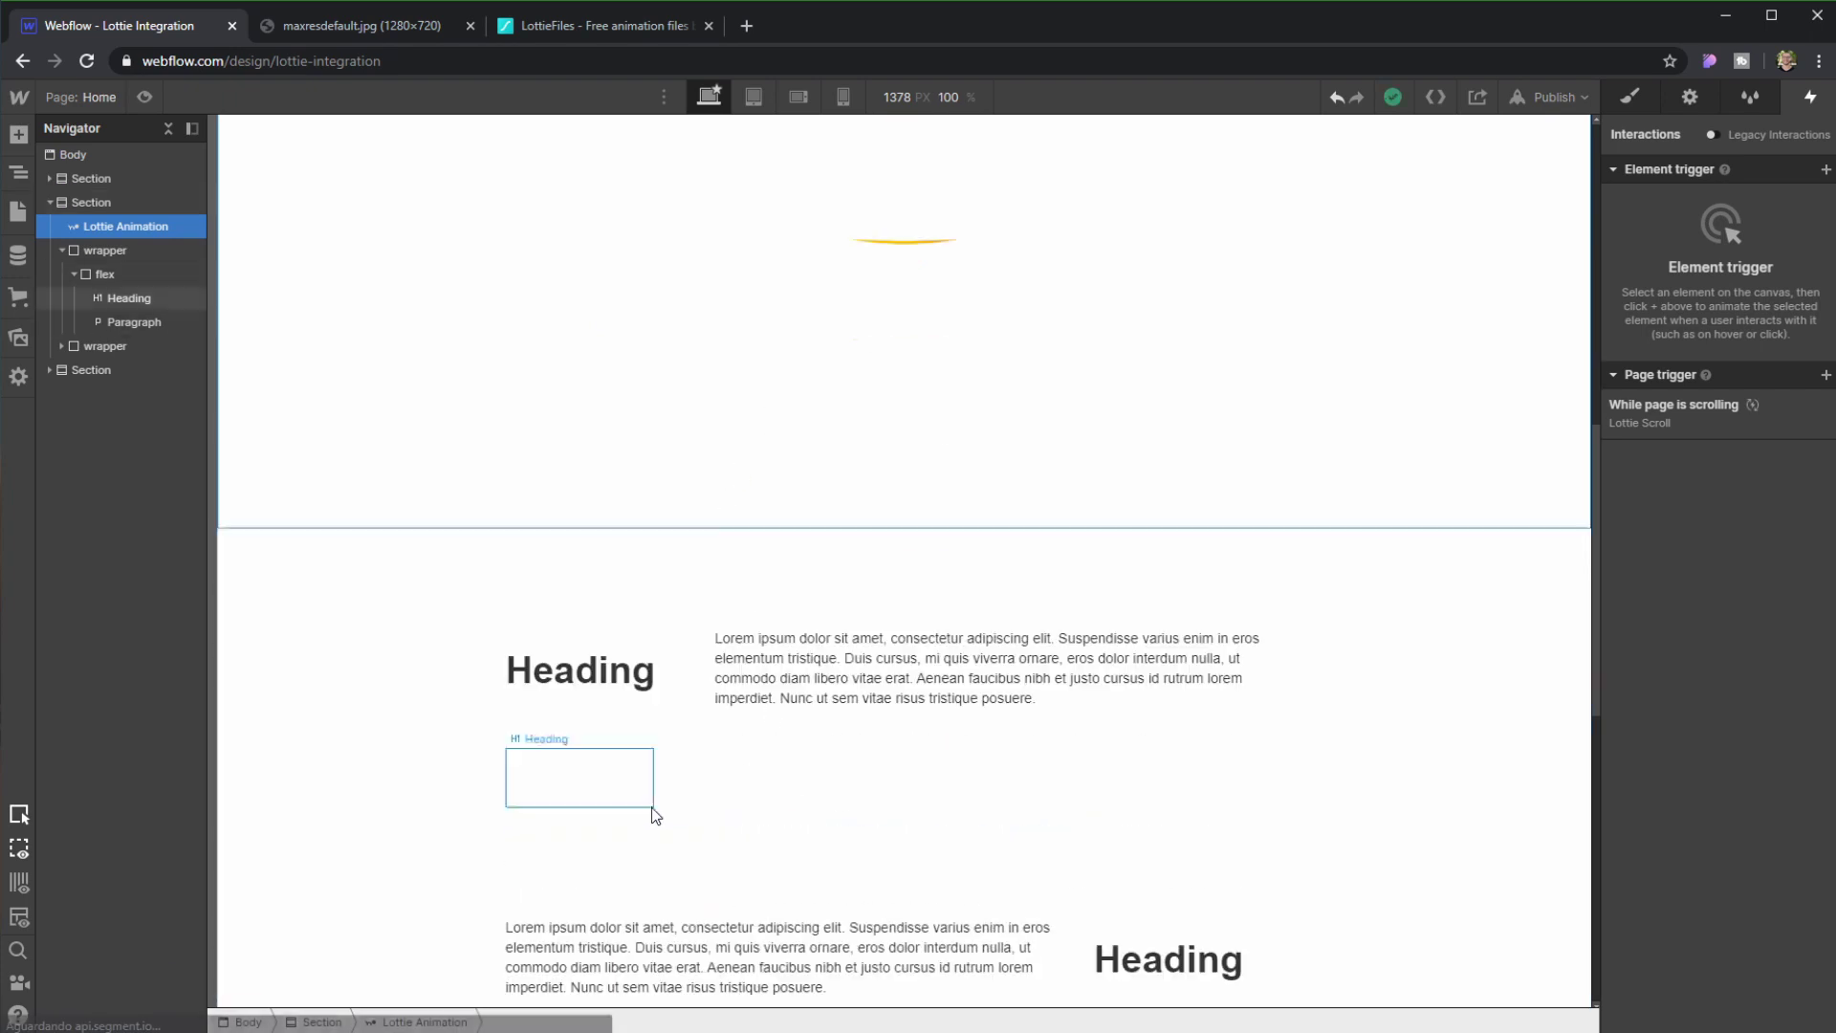
scroll(655, 794, up, 8)
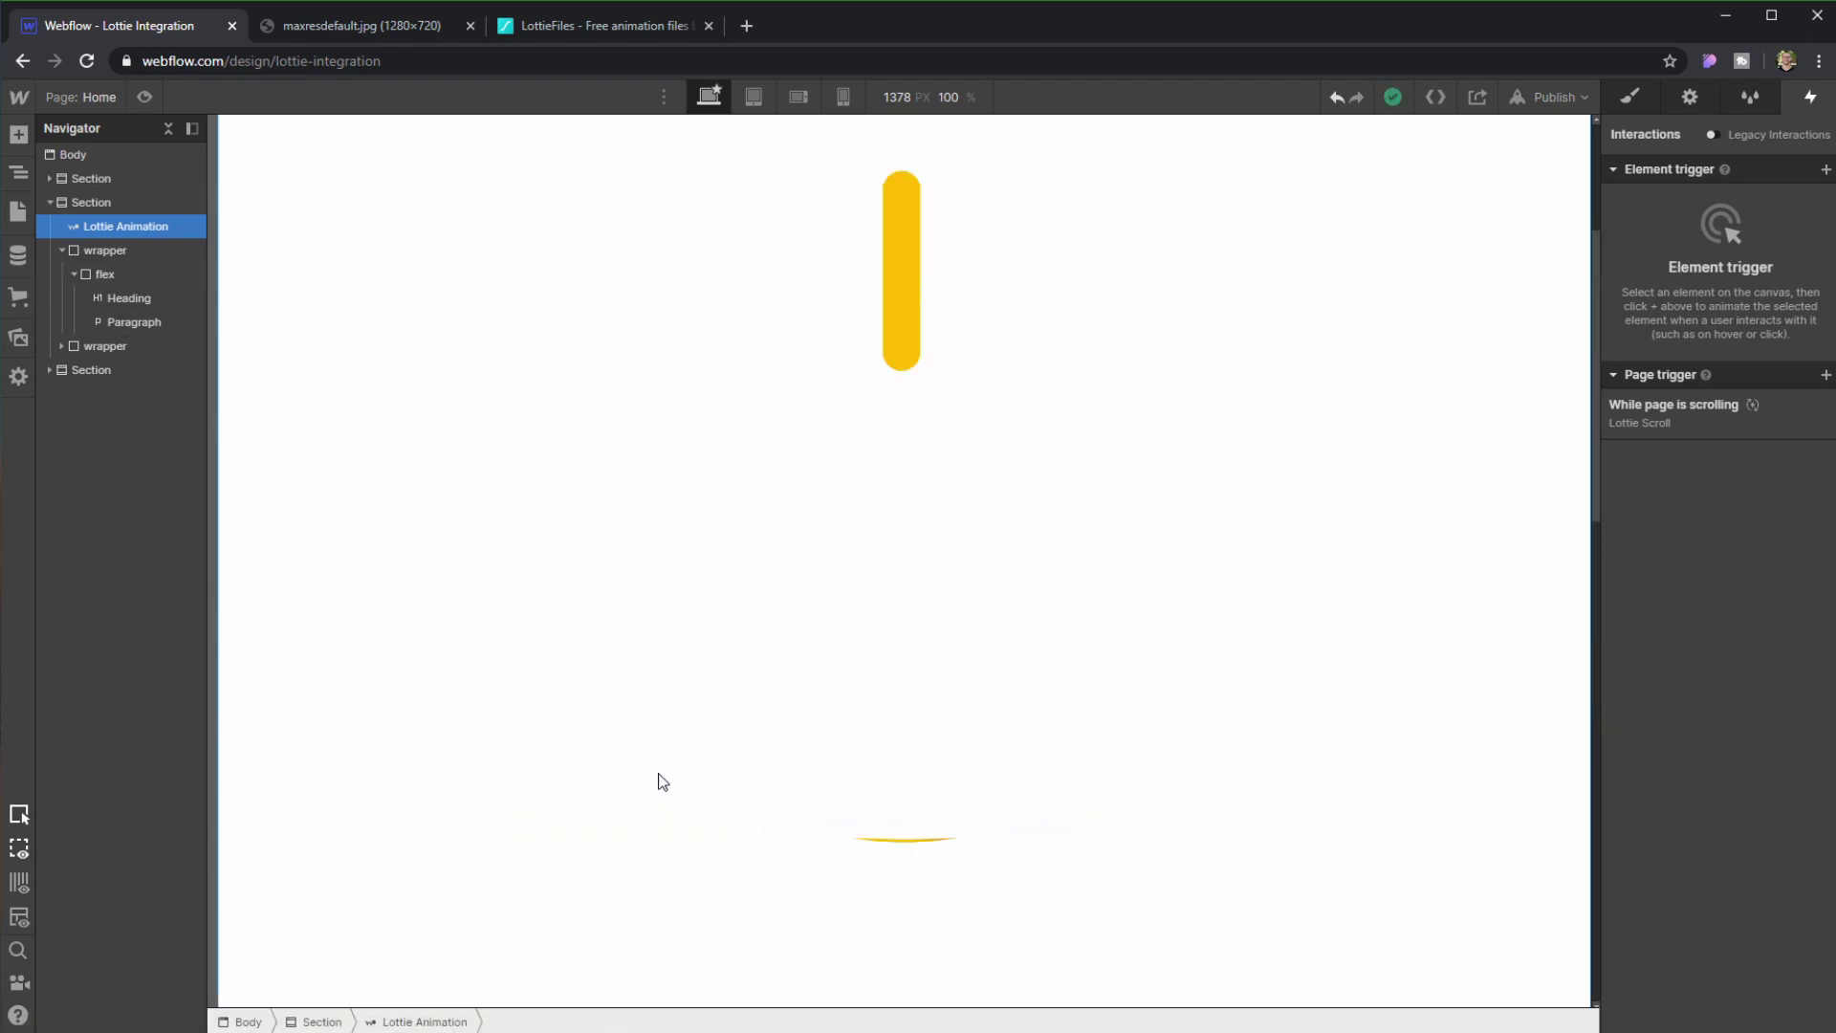
Set the Lottie element's Position to Fixed in the Style panel
click(1683, 99)
click(1624, 98)
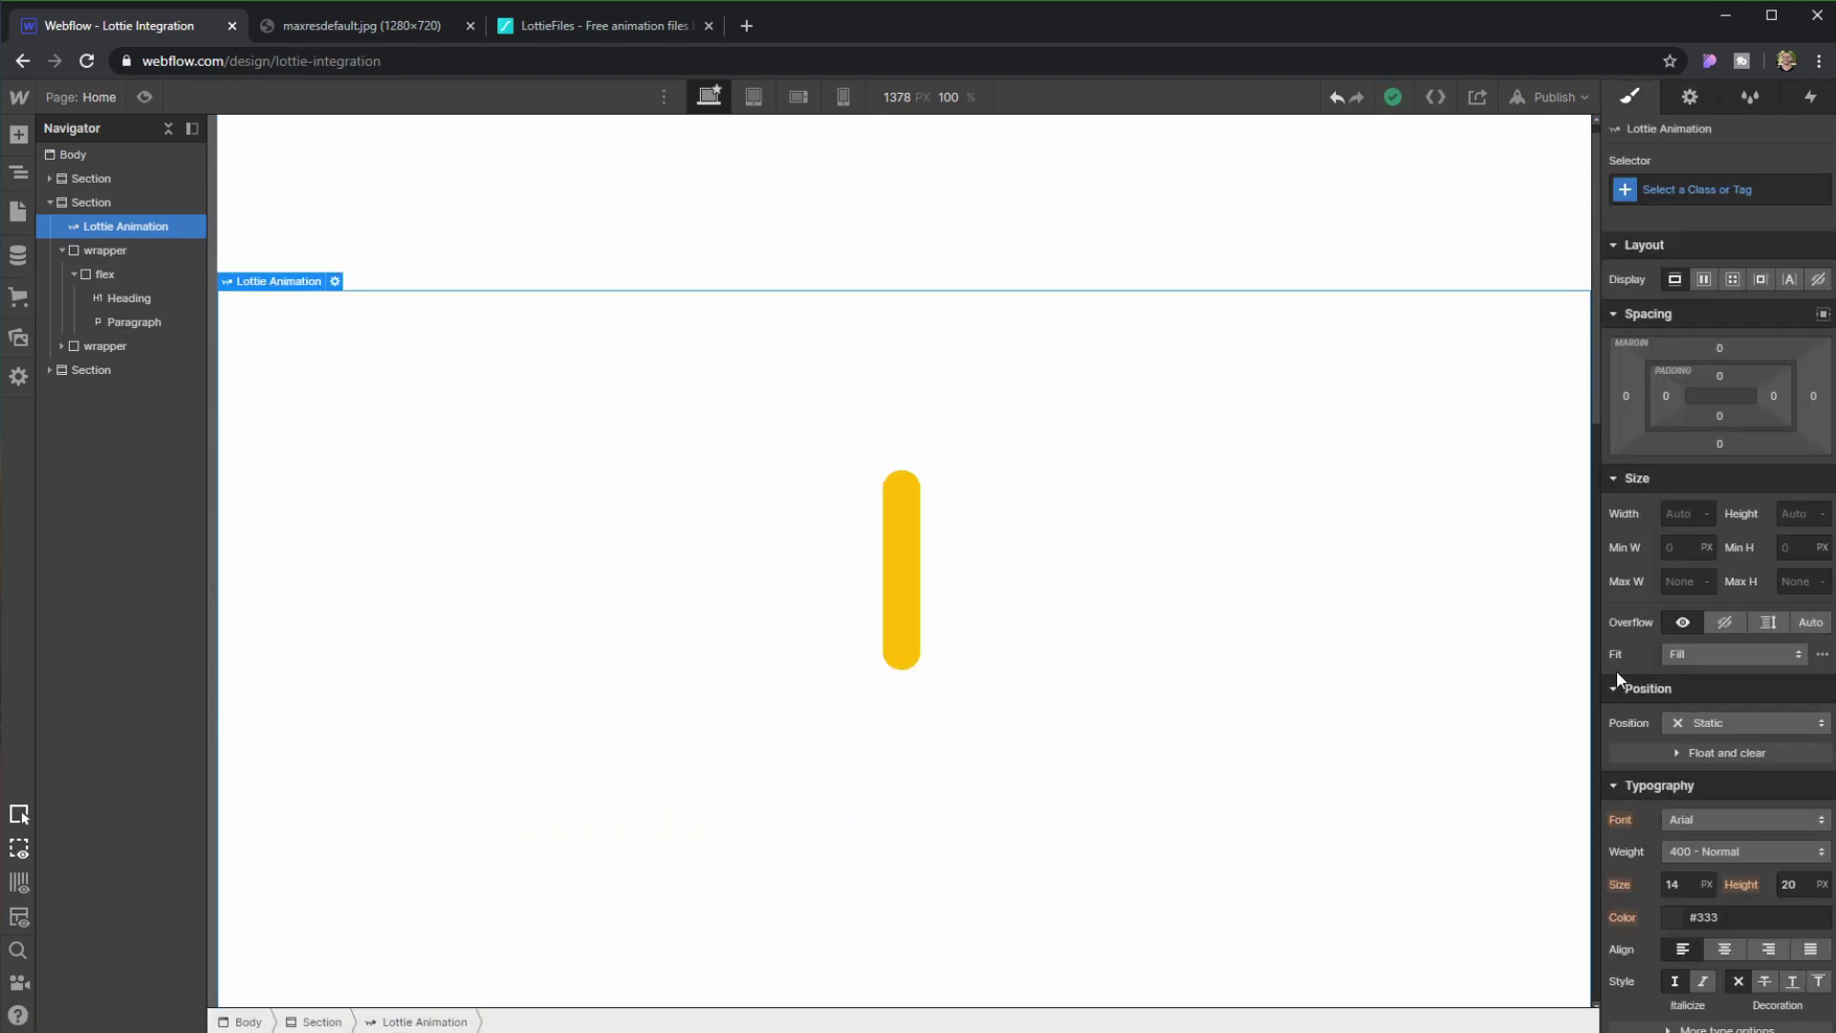
click(1731, 723)
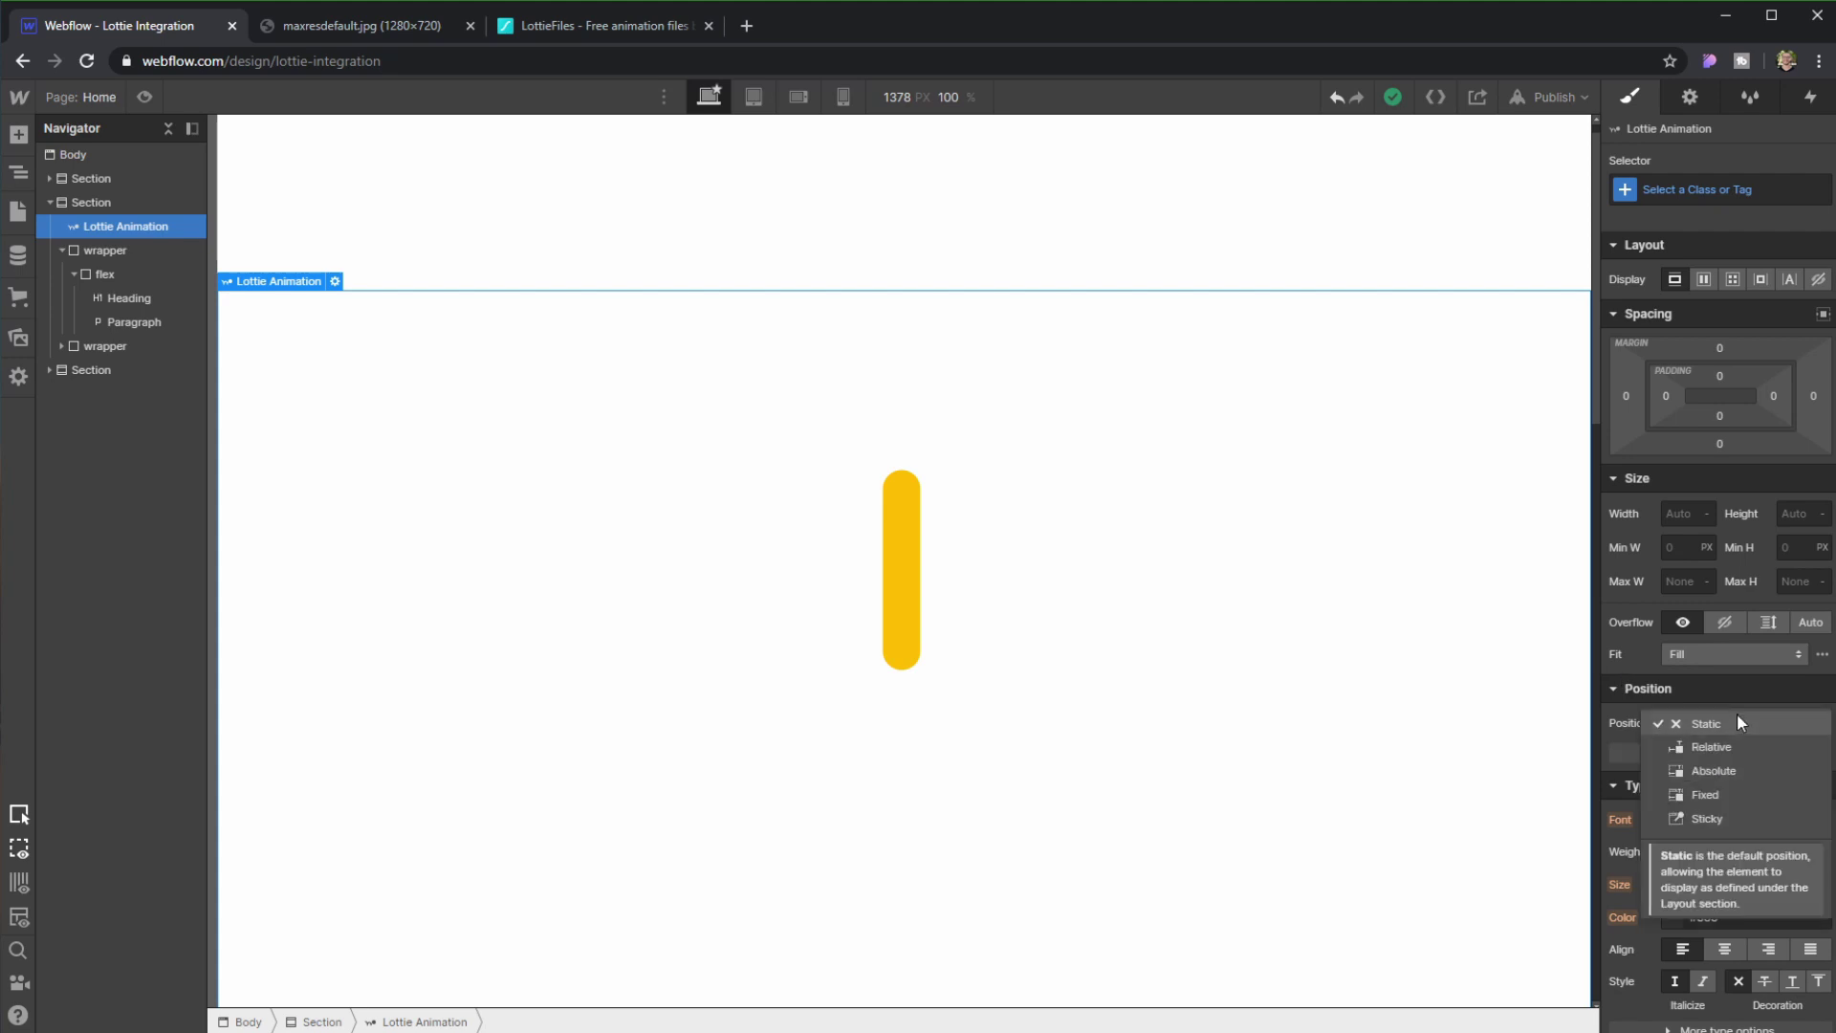
click(1731, 796)
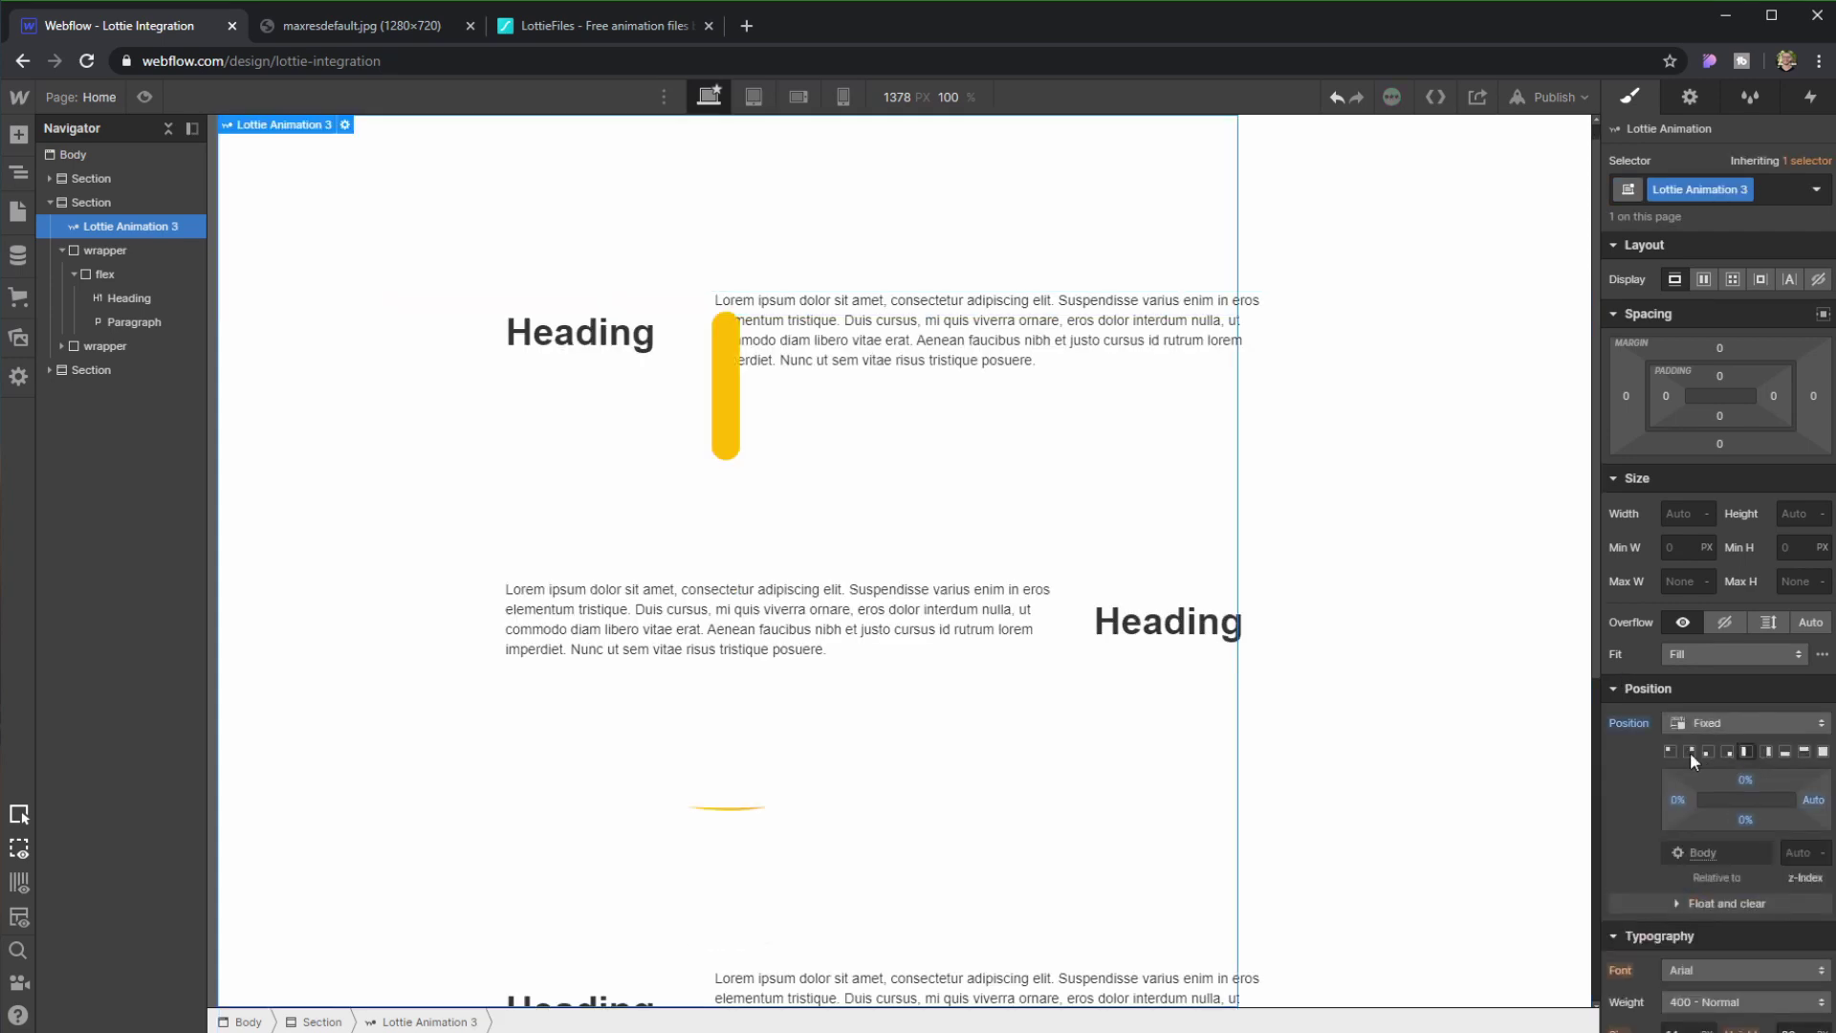
Scroll the canvas to confirm the Lottie stays pinned, then open the Interactions panel
scroll(973, 476, down, 2)
scroll(973, 476, up, 4)
scroll(759, 389, down, 6)
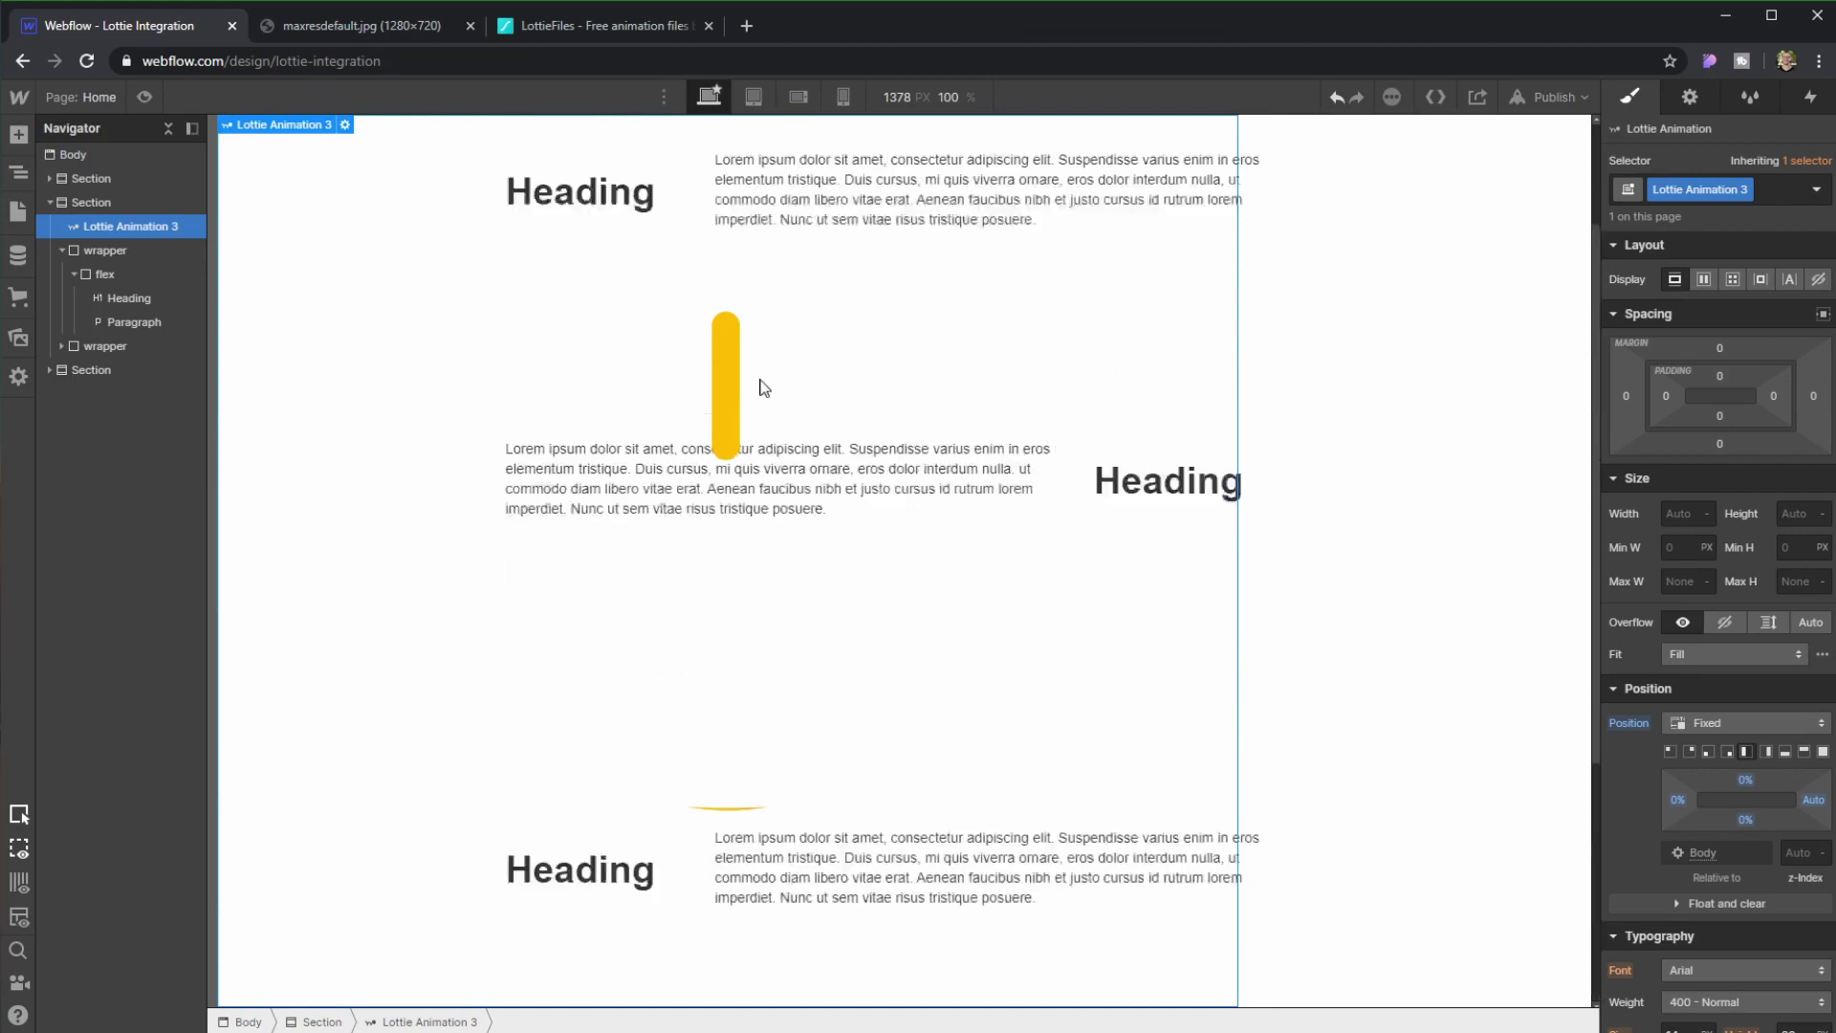
scroll(861, 364, down, 1)
scroll(1096, 399, down, 3)
scroll(1096, 402, up, 2)
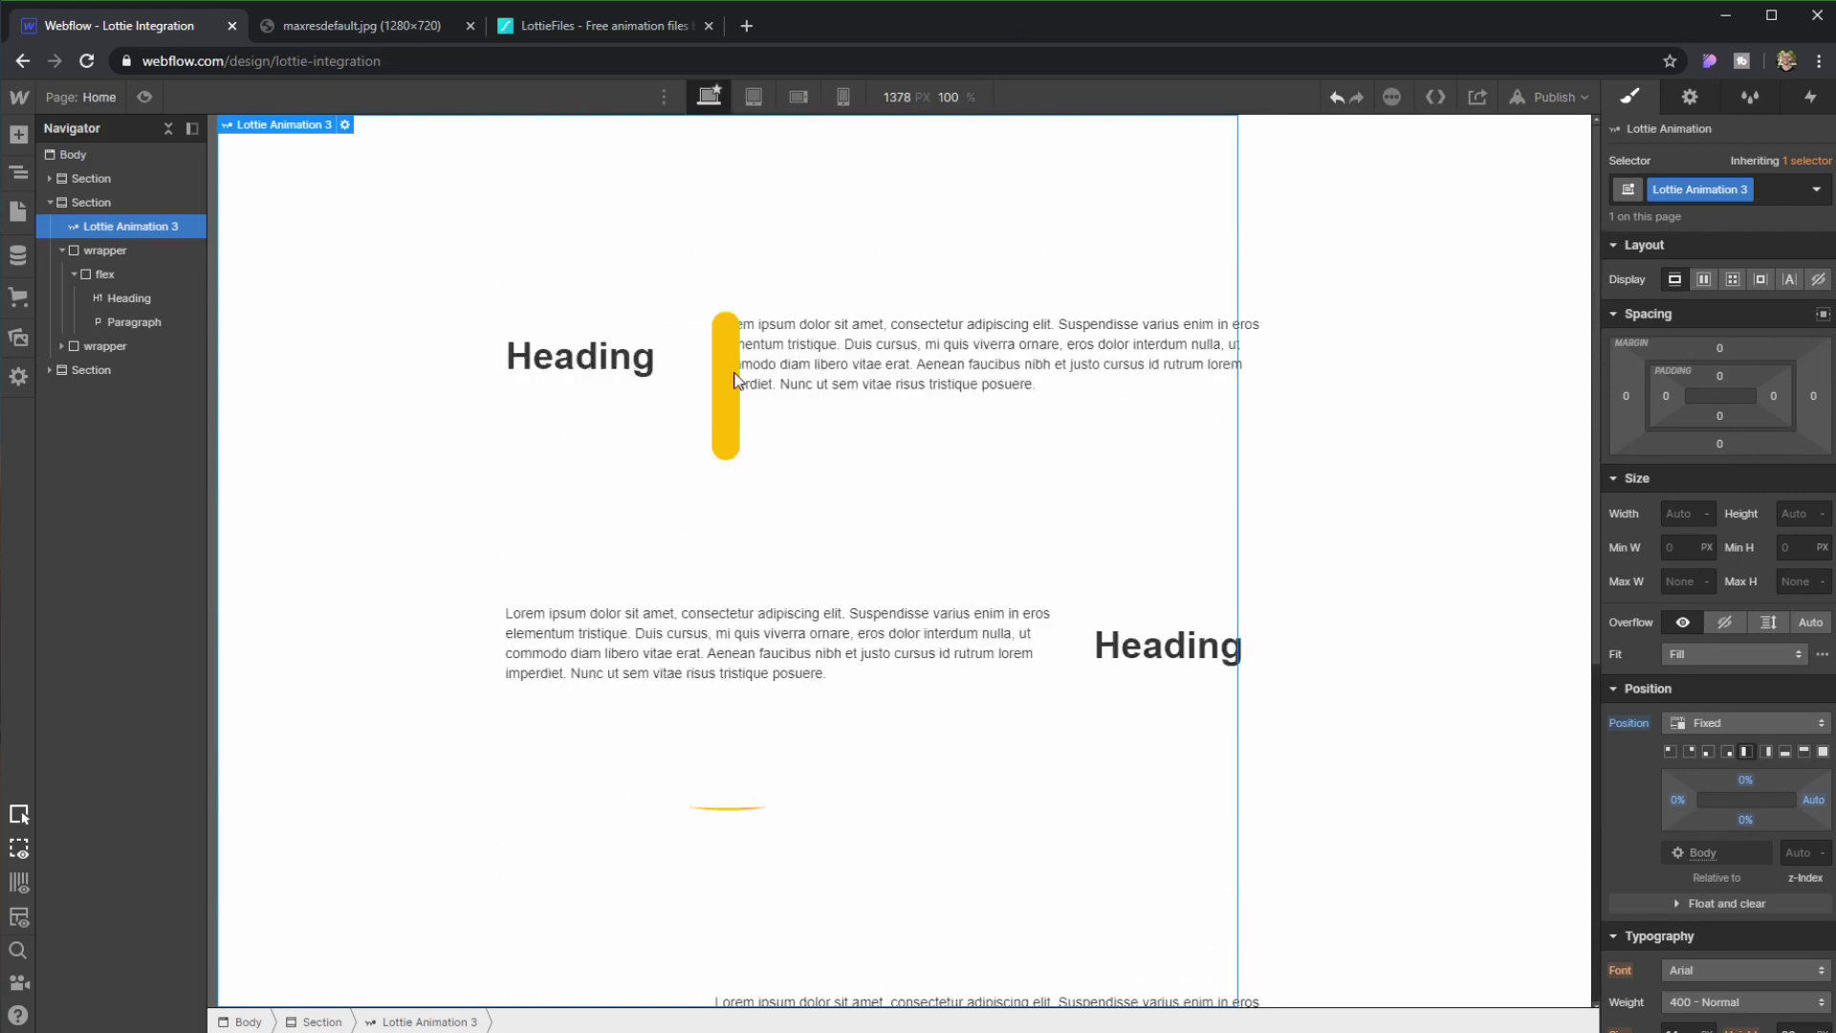
click(1809, 96)
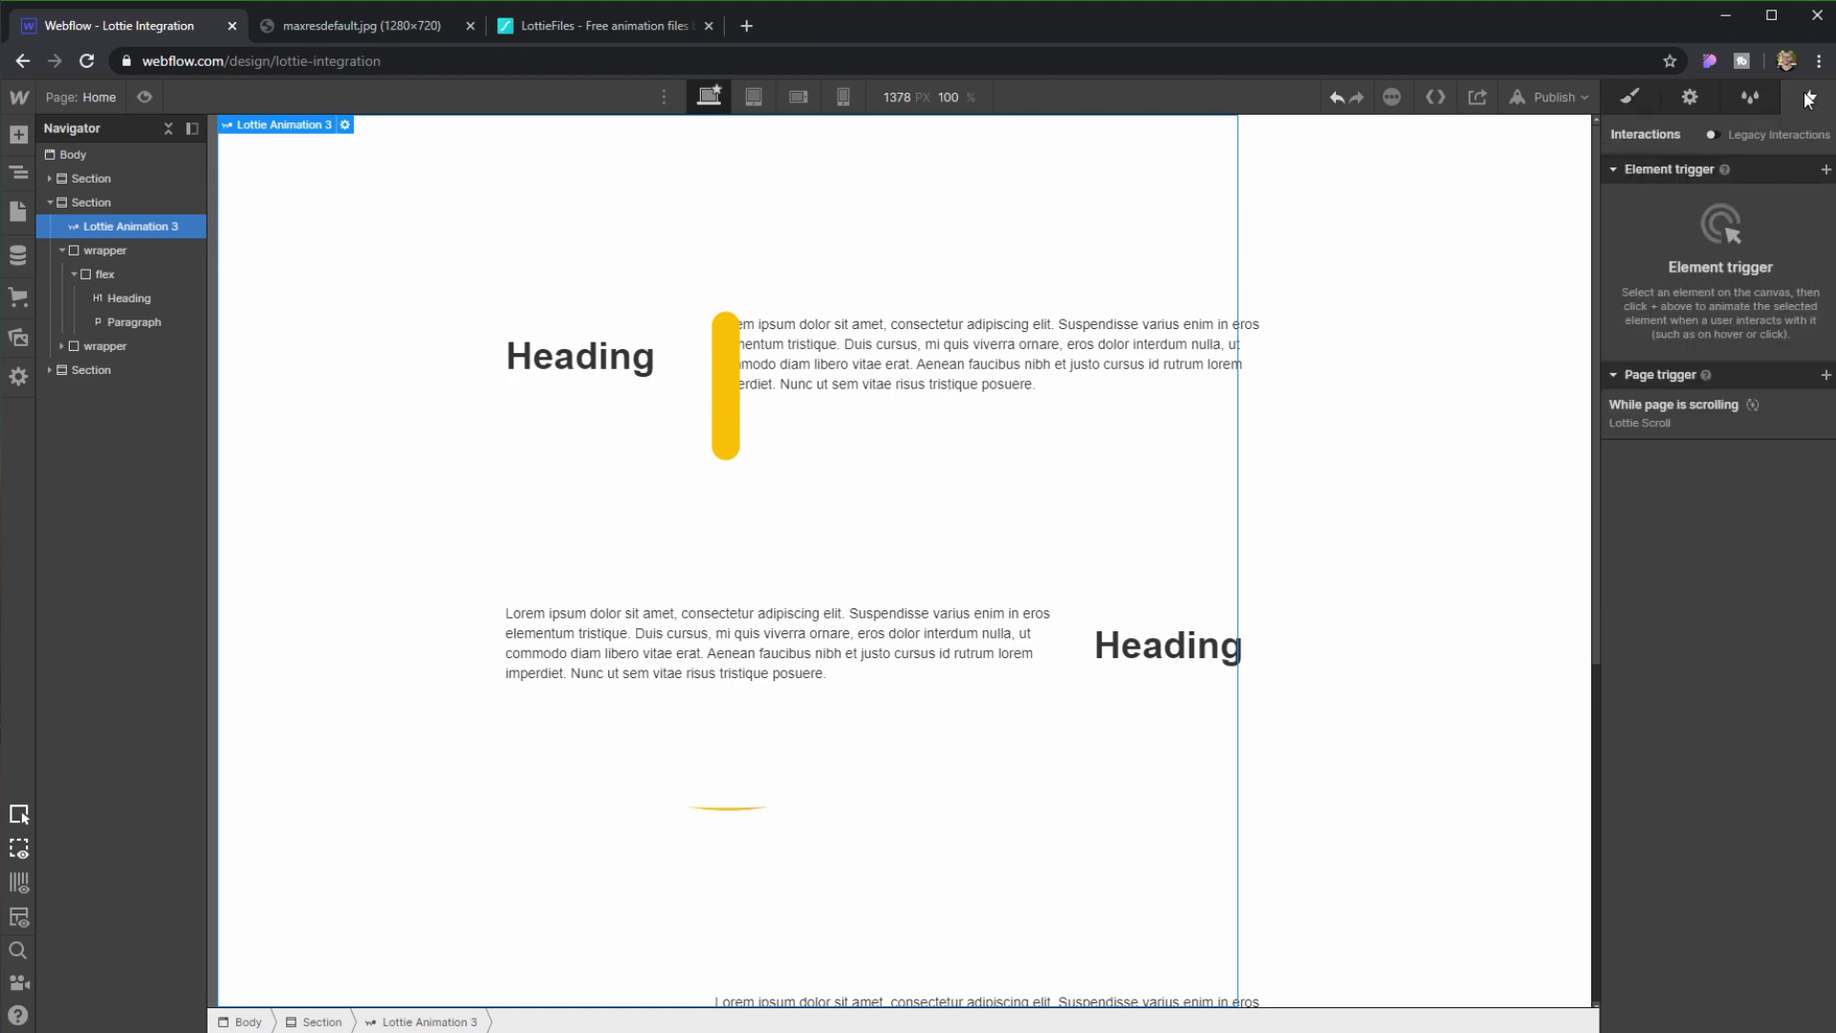
Replace the While page is scrolling trigger with a new one set to Play scroll animation
click(1826, 406)
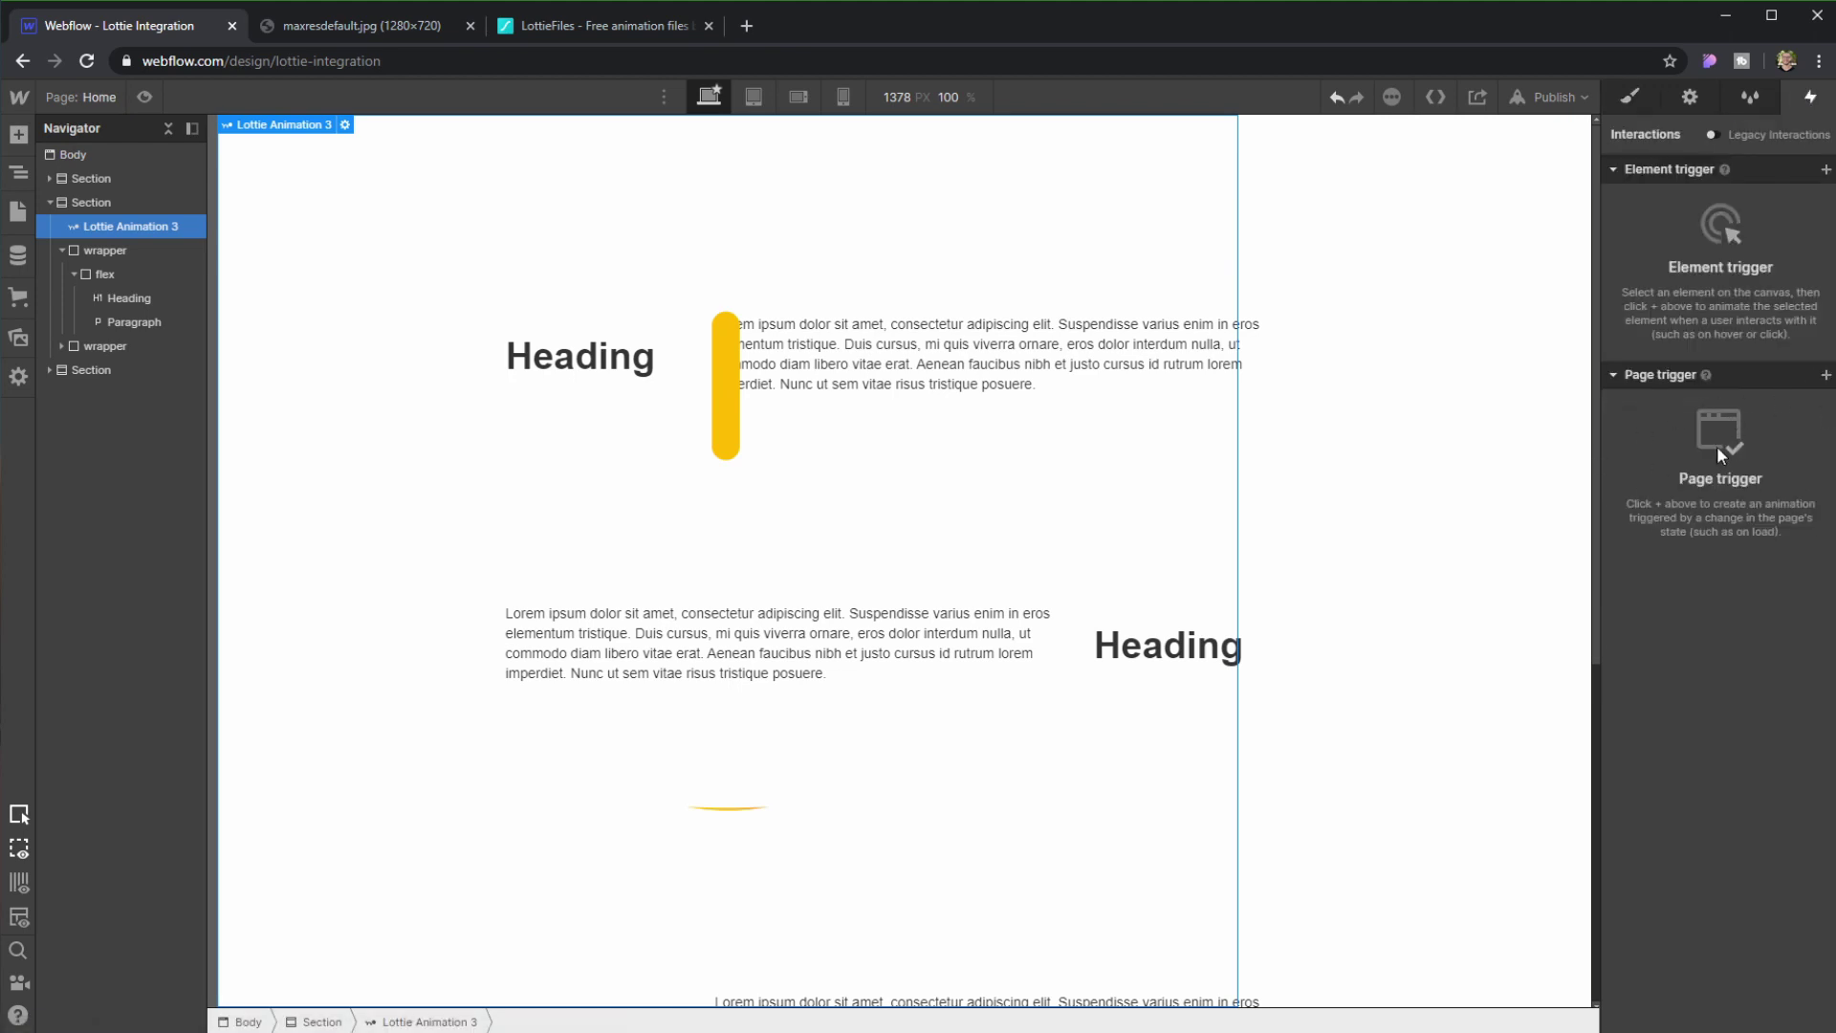
click(1826, 375)
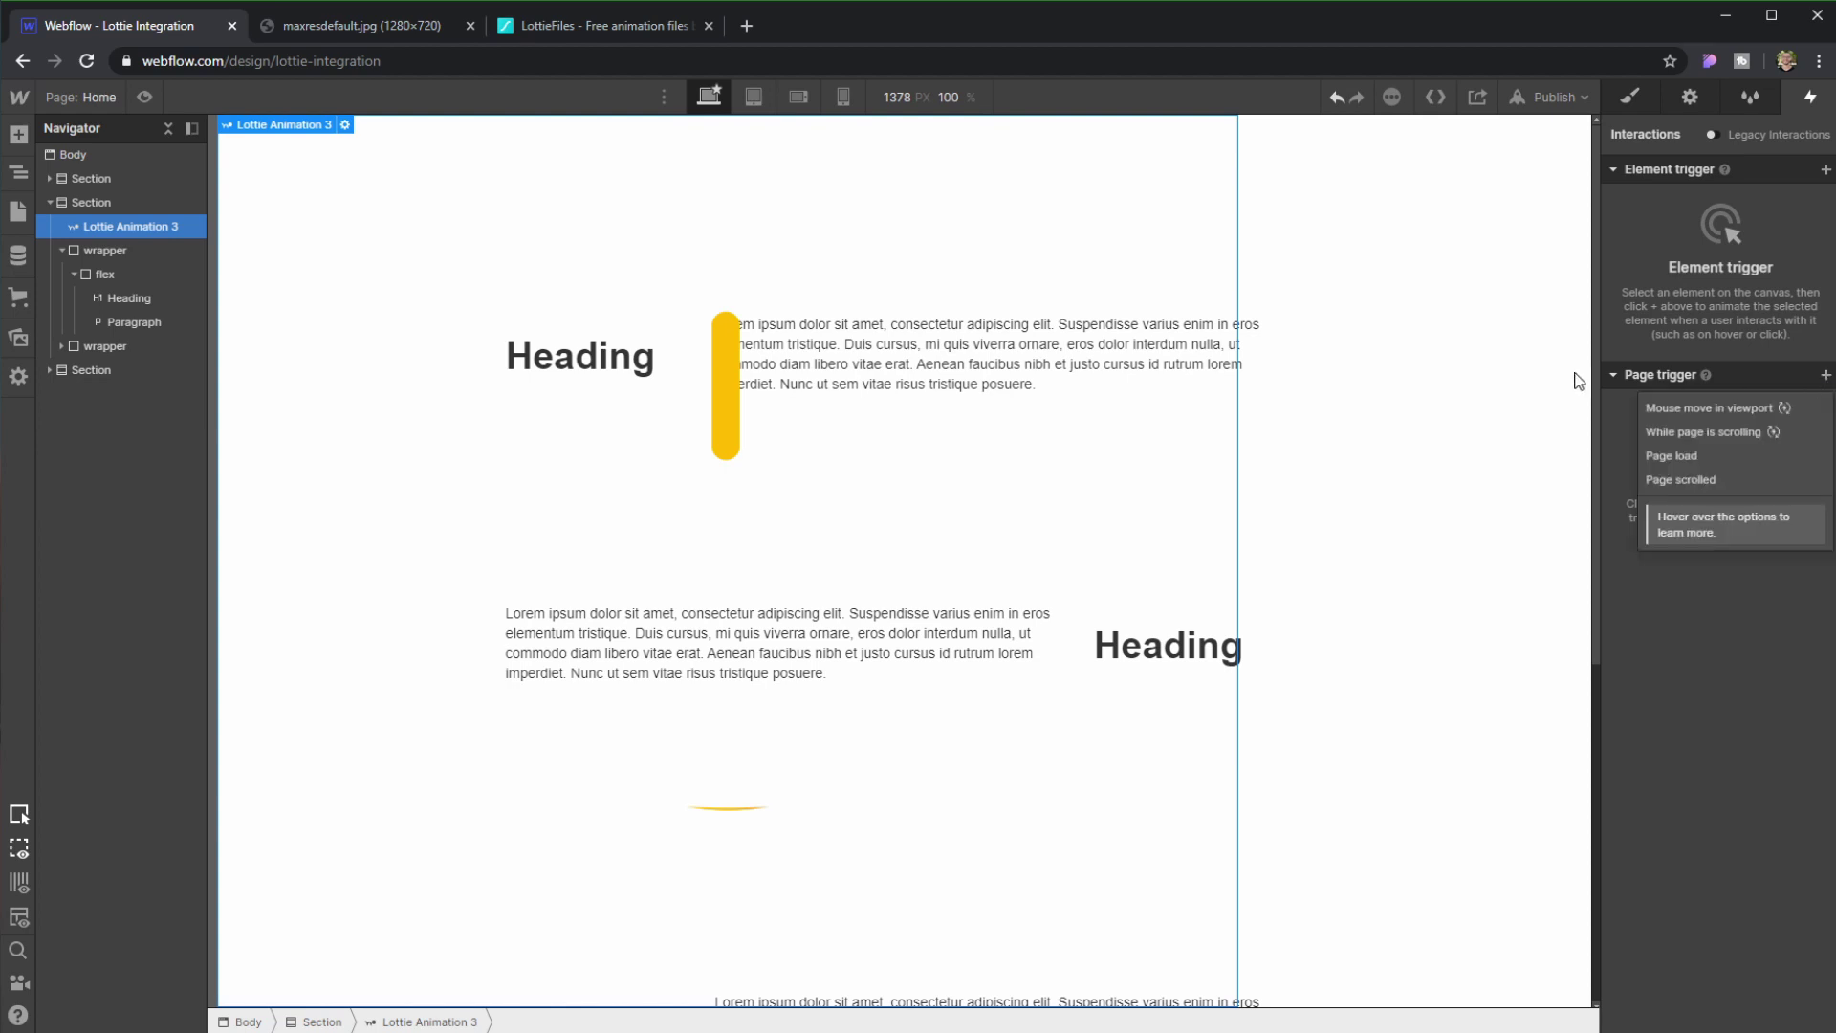
click(1741, 432)
click(1737, 277)
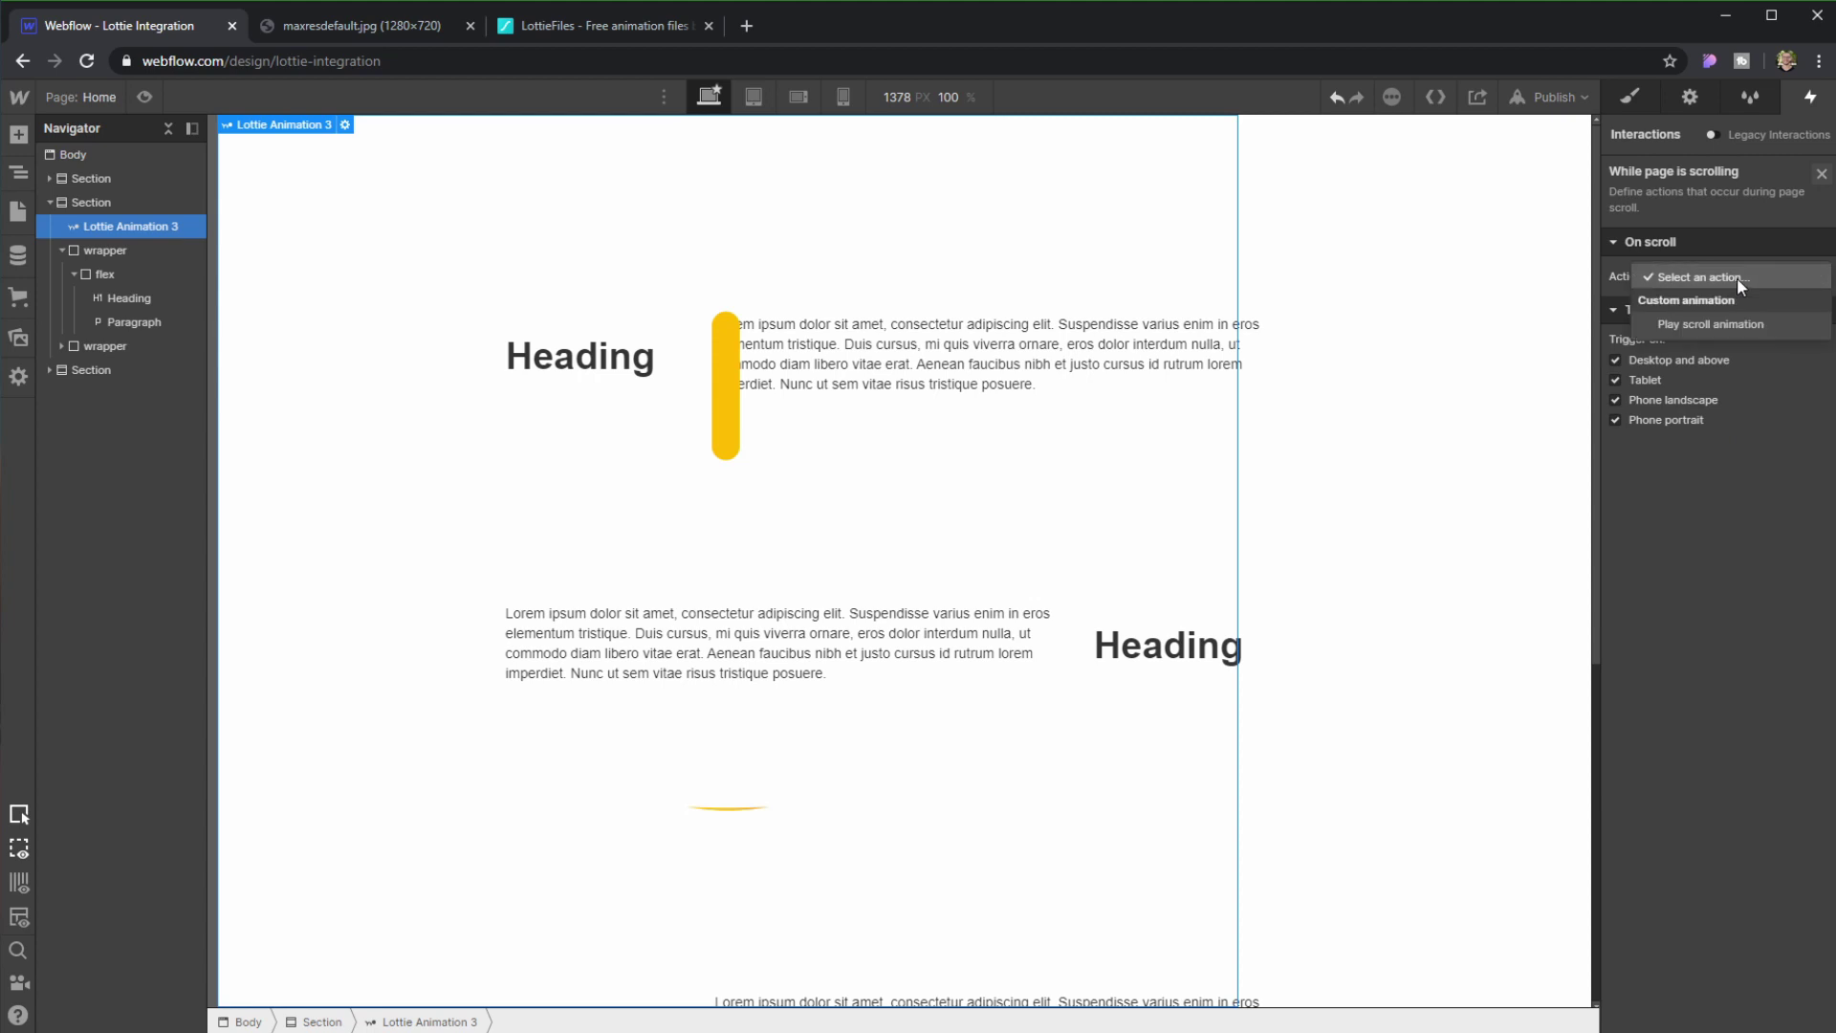
click(1772, 326)
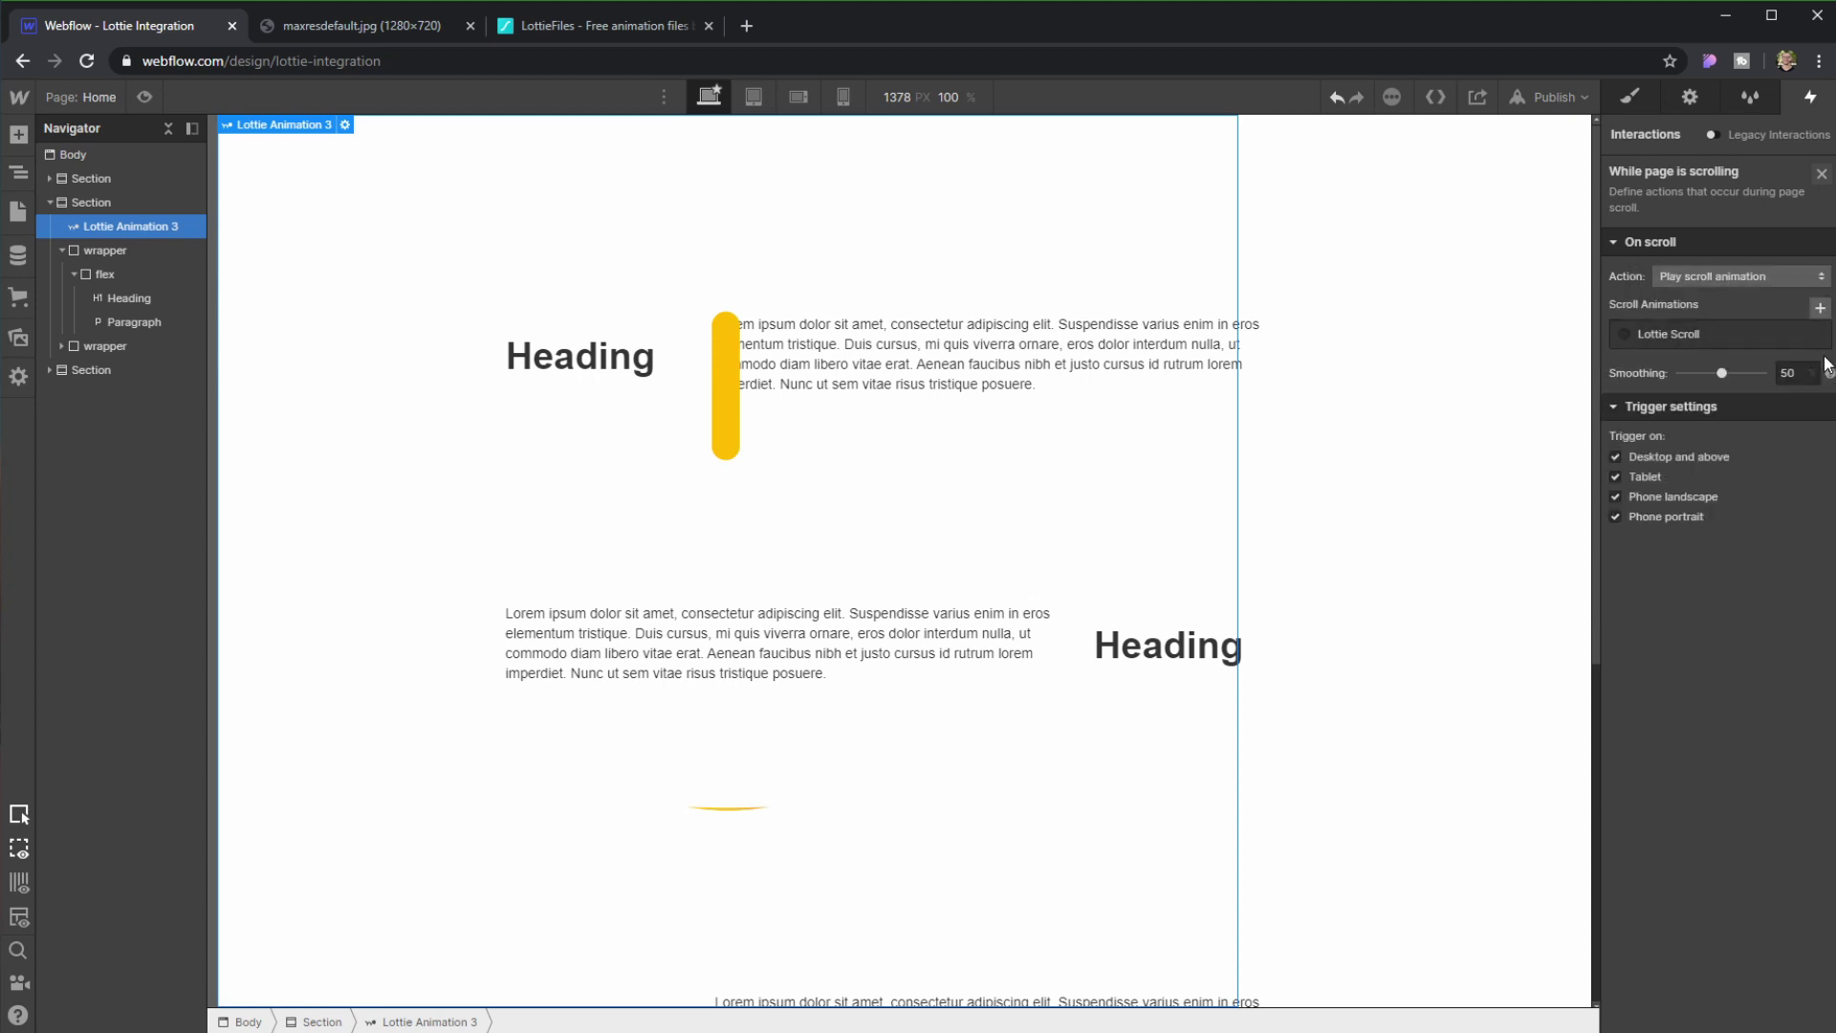
Delete the default Lottie Scroll animation and start a new scroll animation
click(1816, 334)
click(1758, 436)
click(1820, 308)
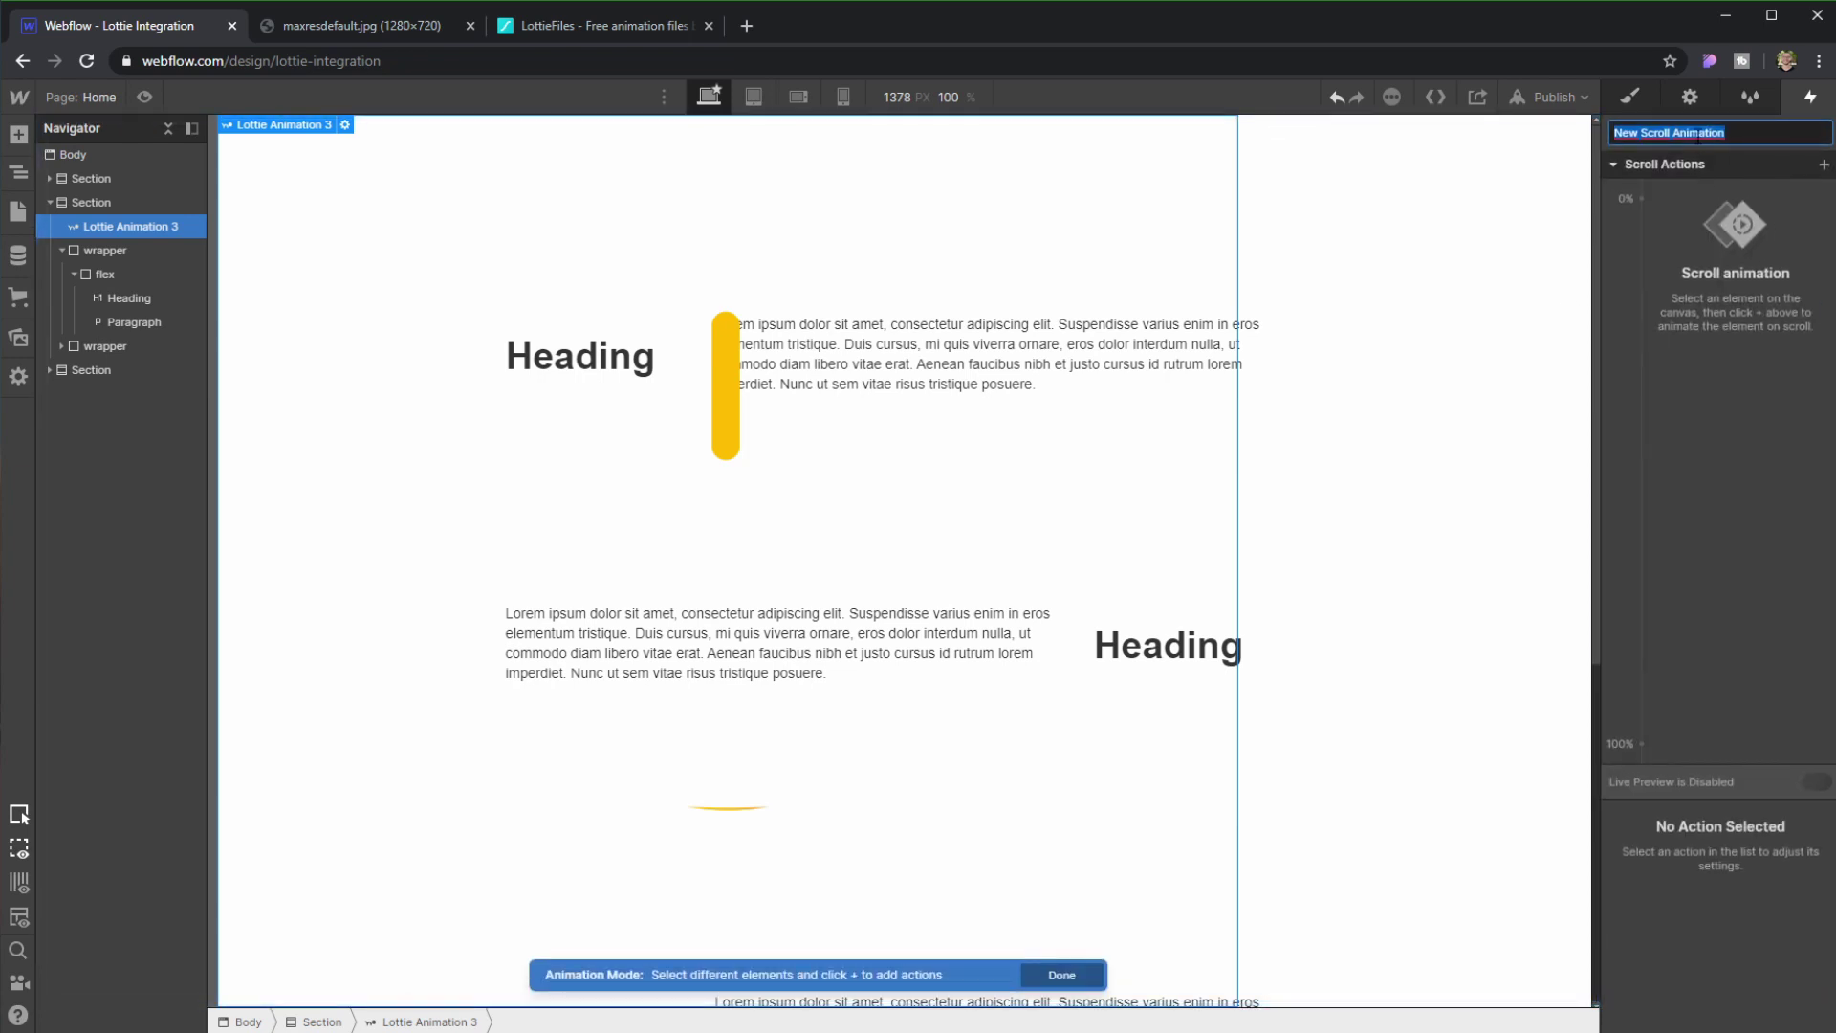
Name the scroll animation 'Lottie Animation' and add a Lottie action to it
text(Lotti)
key(Return)
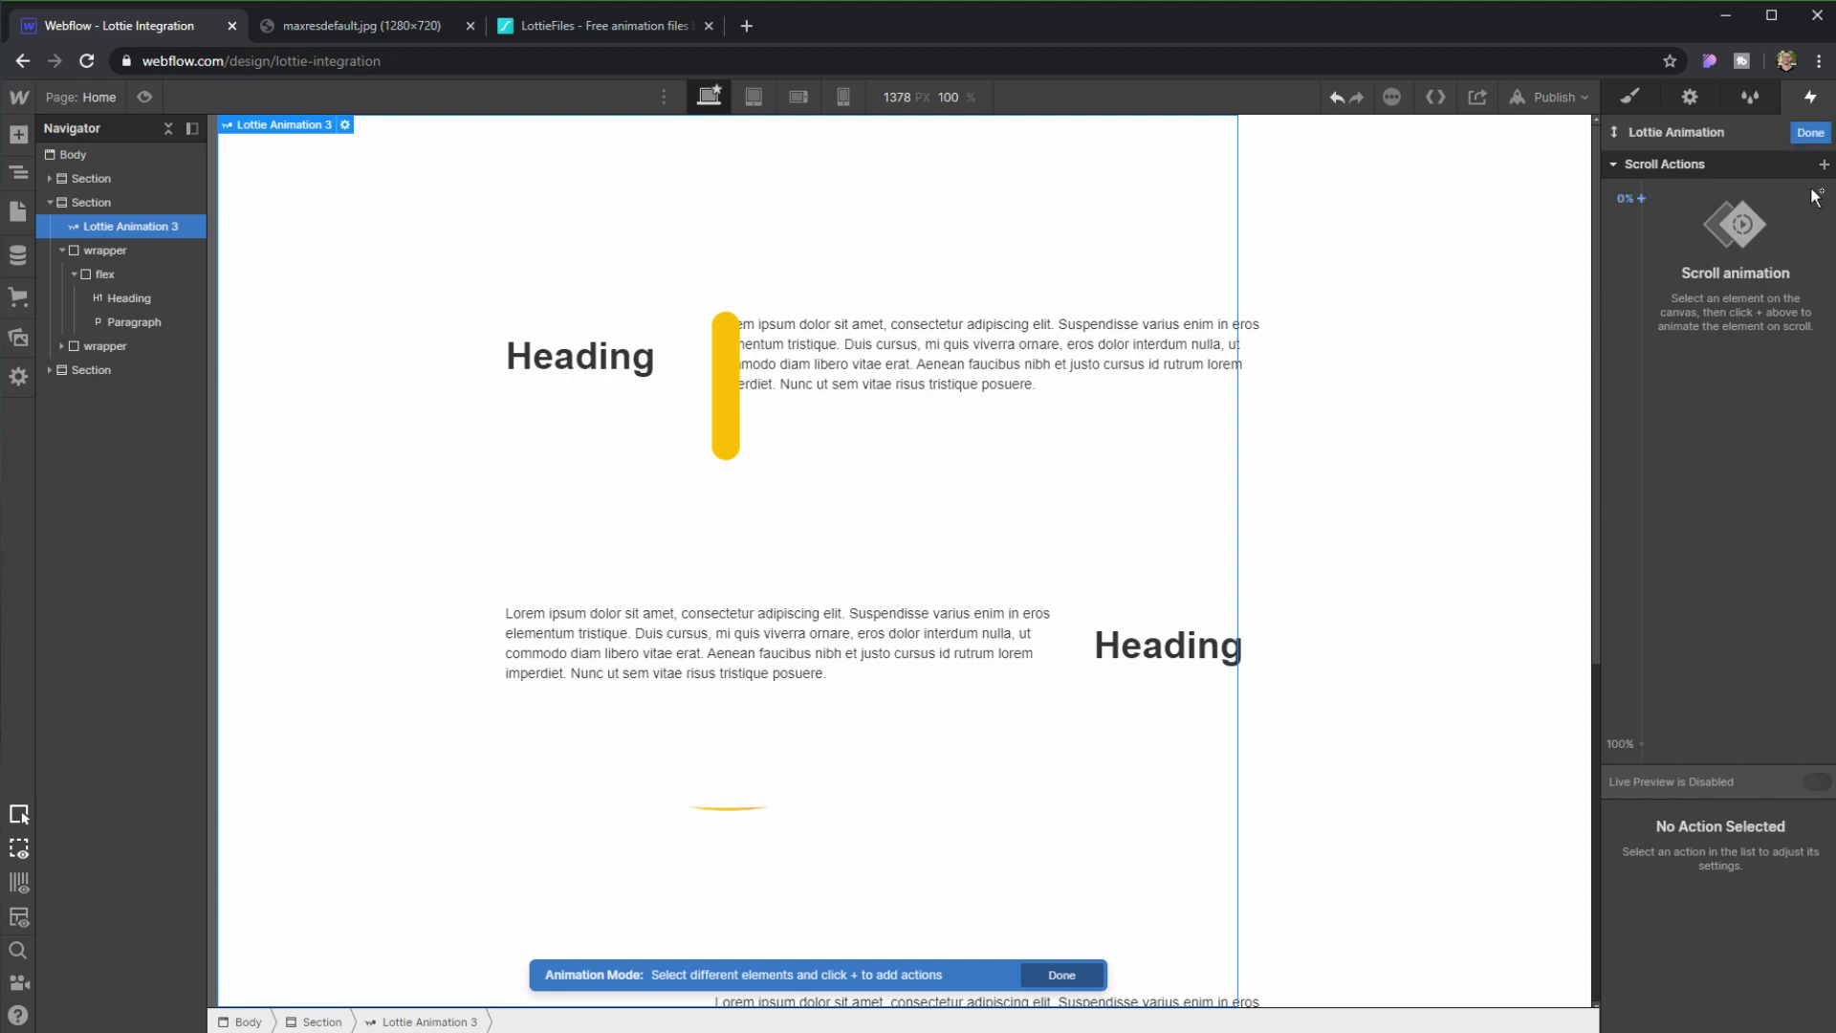
click(1824, 165)
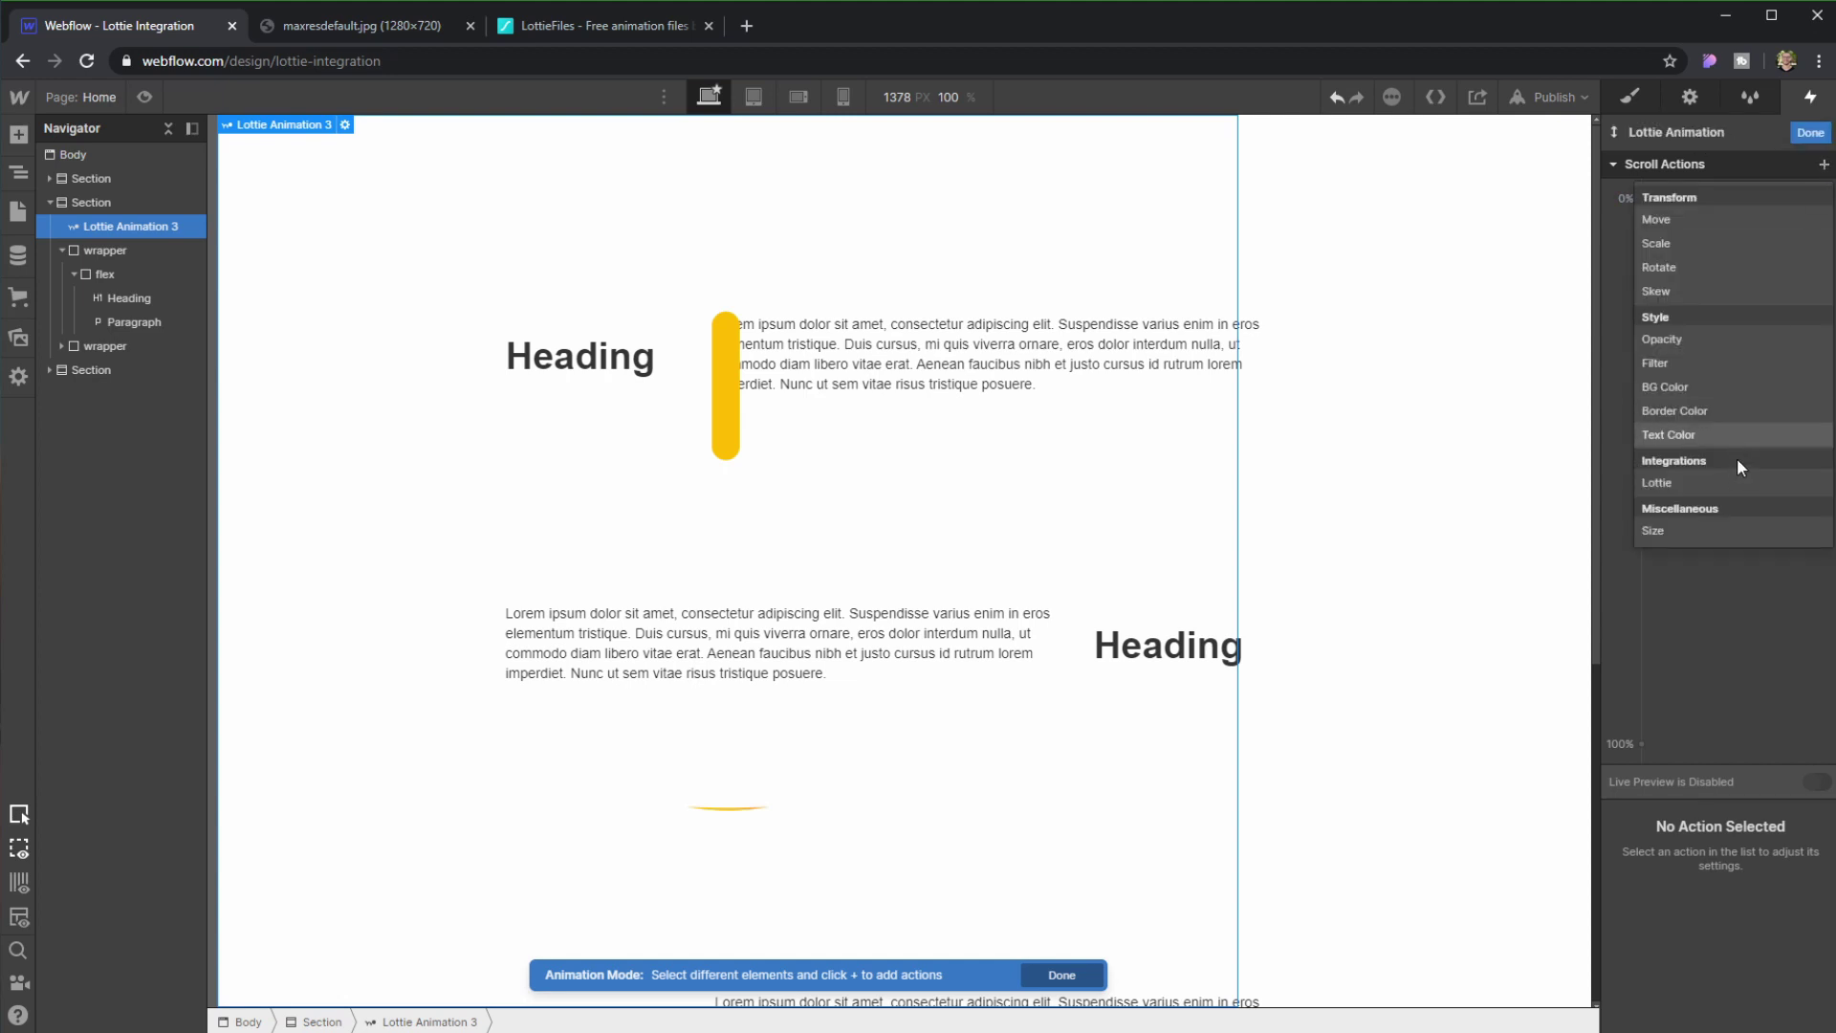
click(1683, 482)
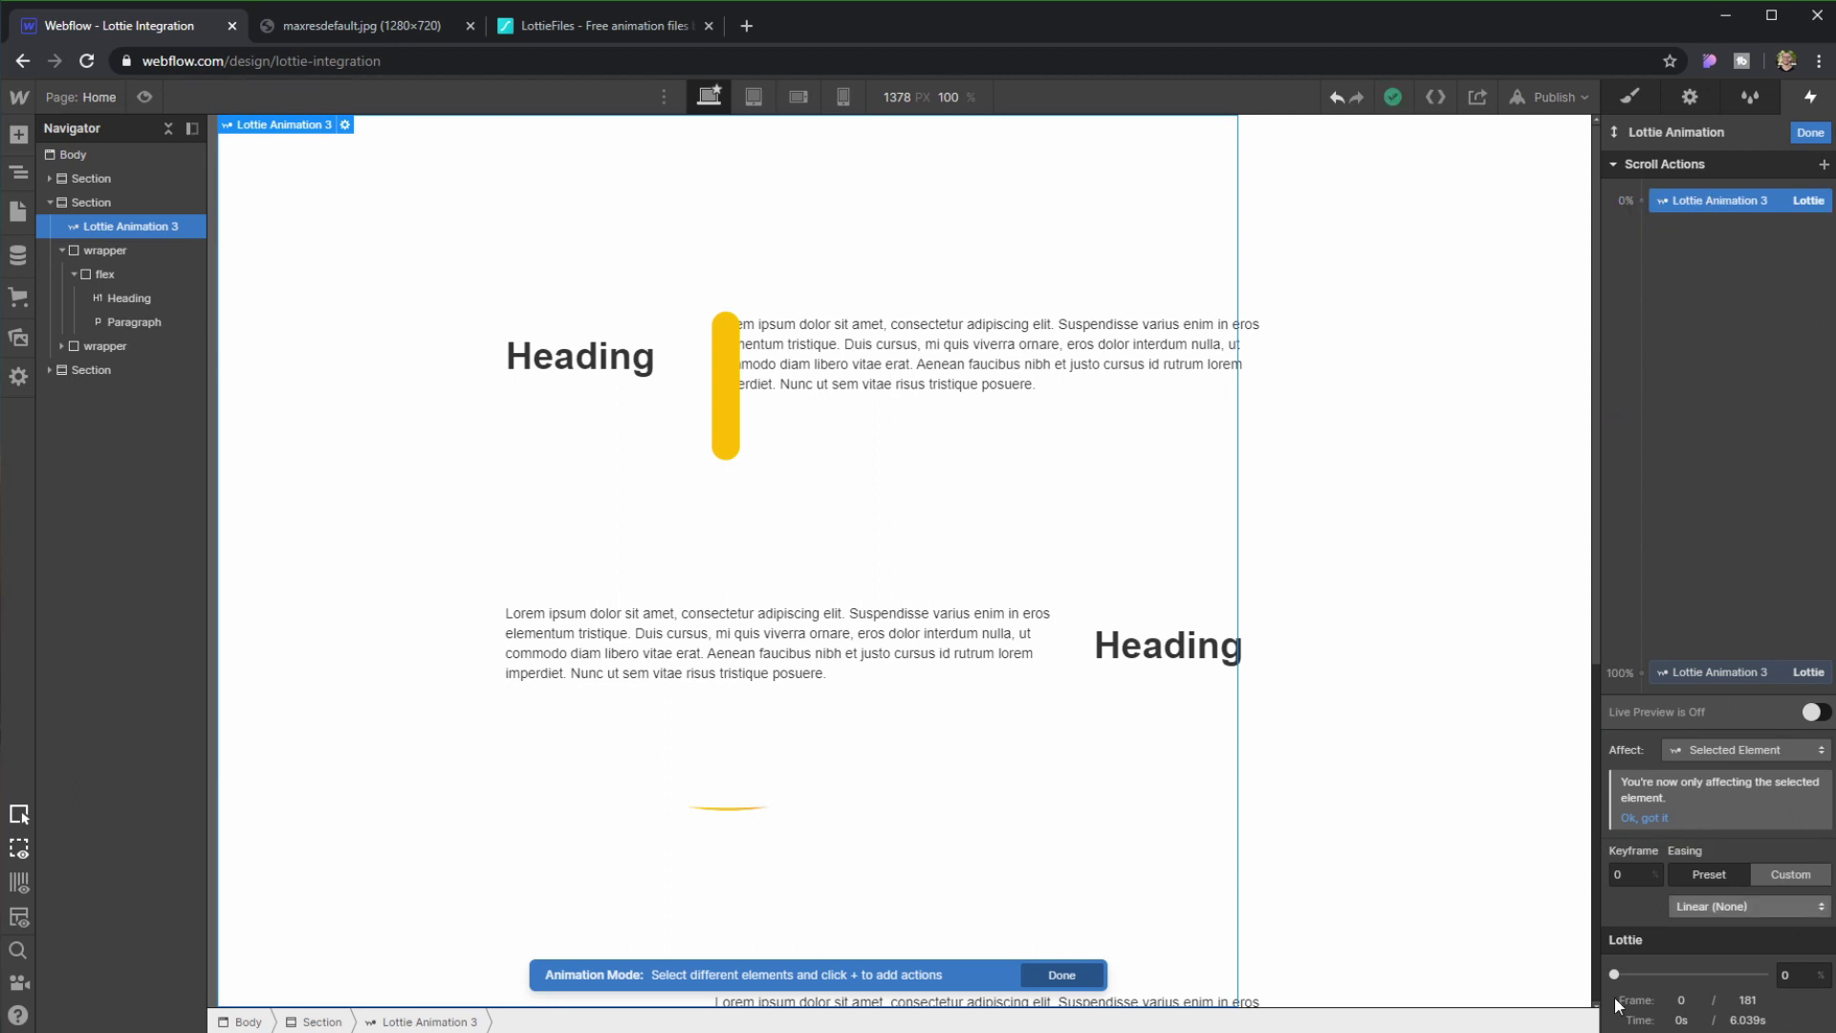
Set the Lottie to 100 at the 100% keyframe so it ends on its last frame
click(1707, 670)
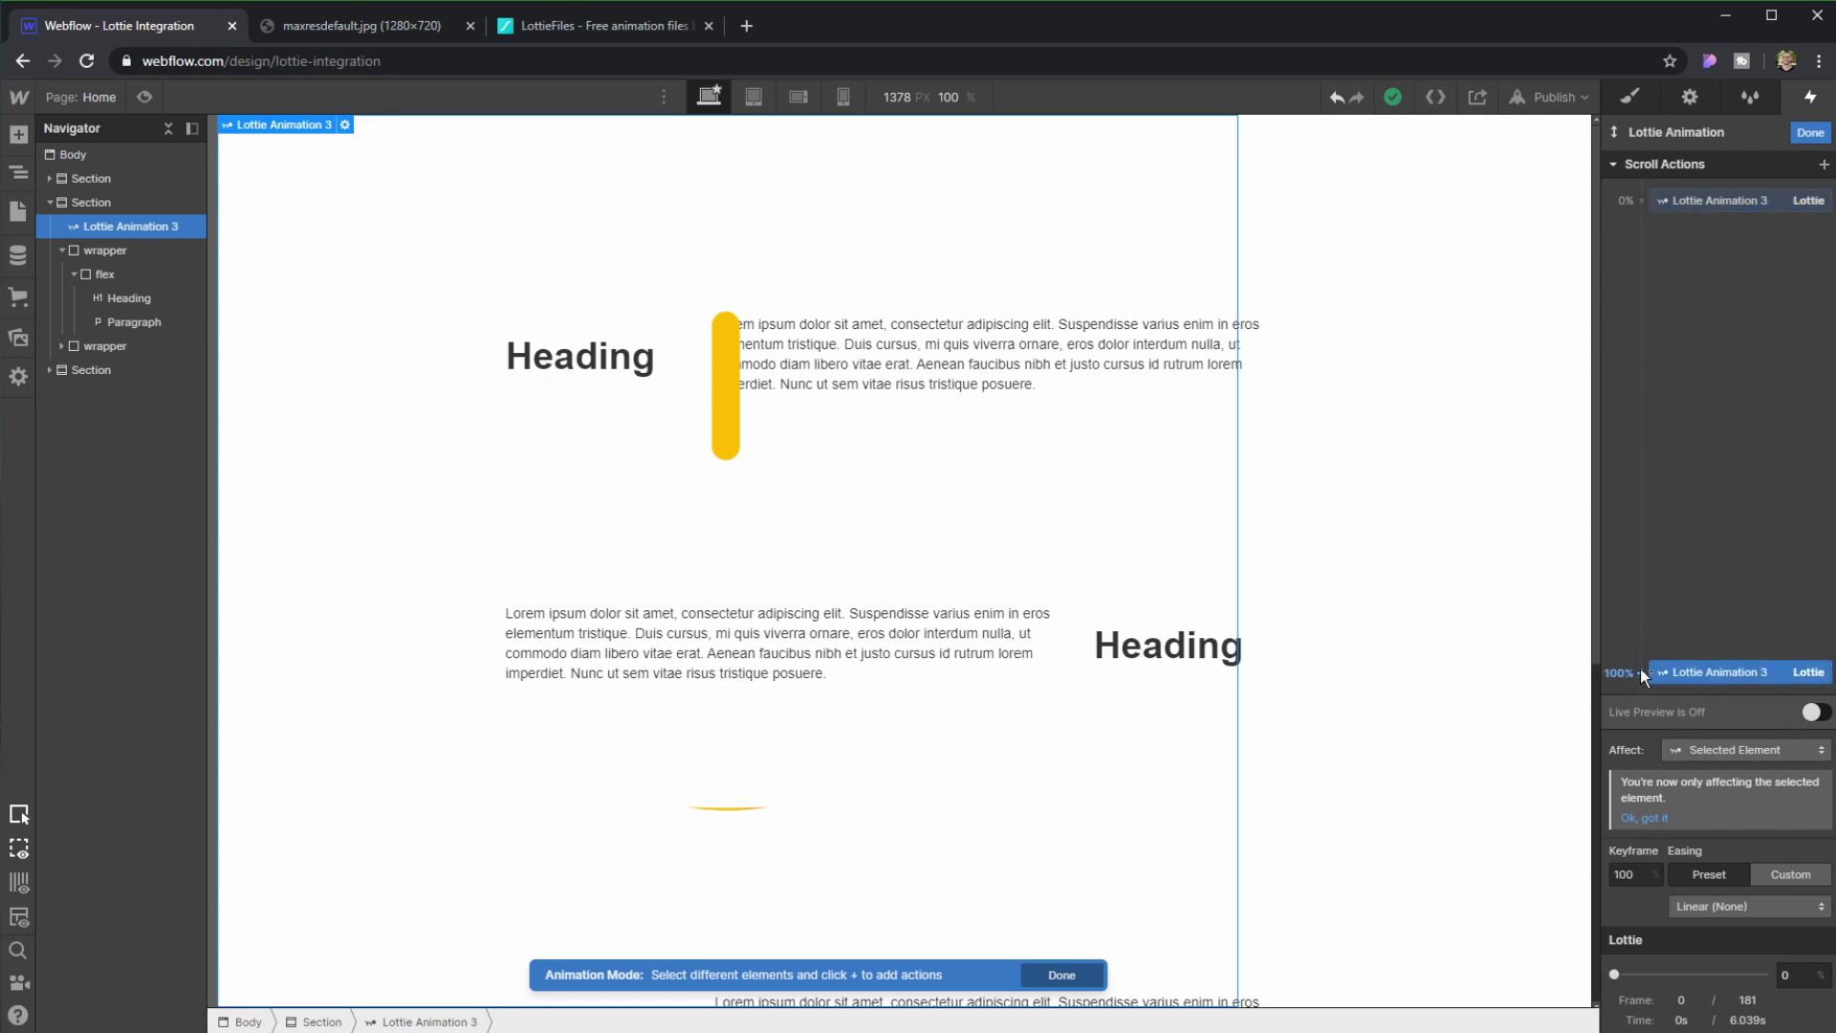
drag(1617, 966, 1792, 972)
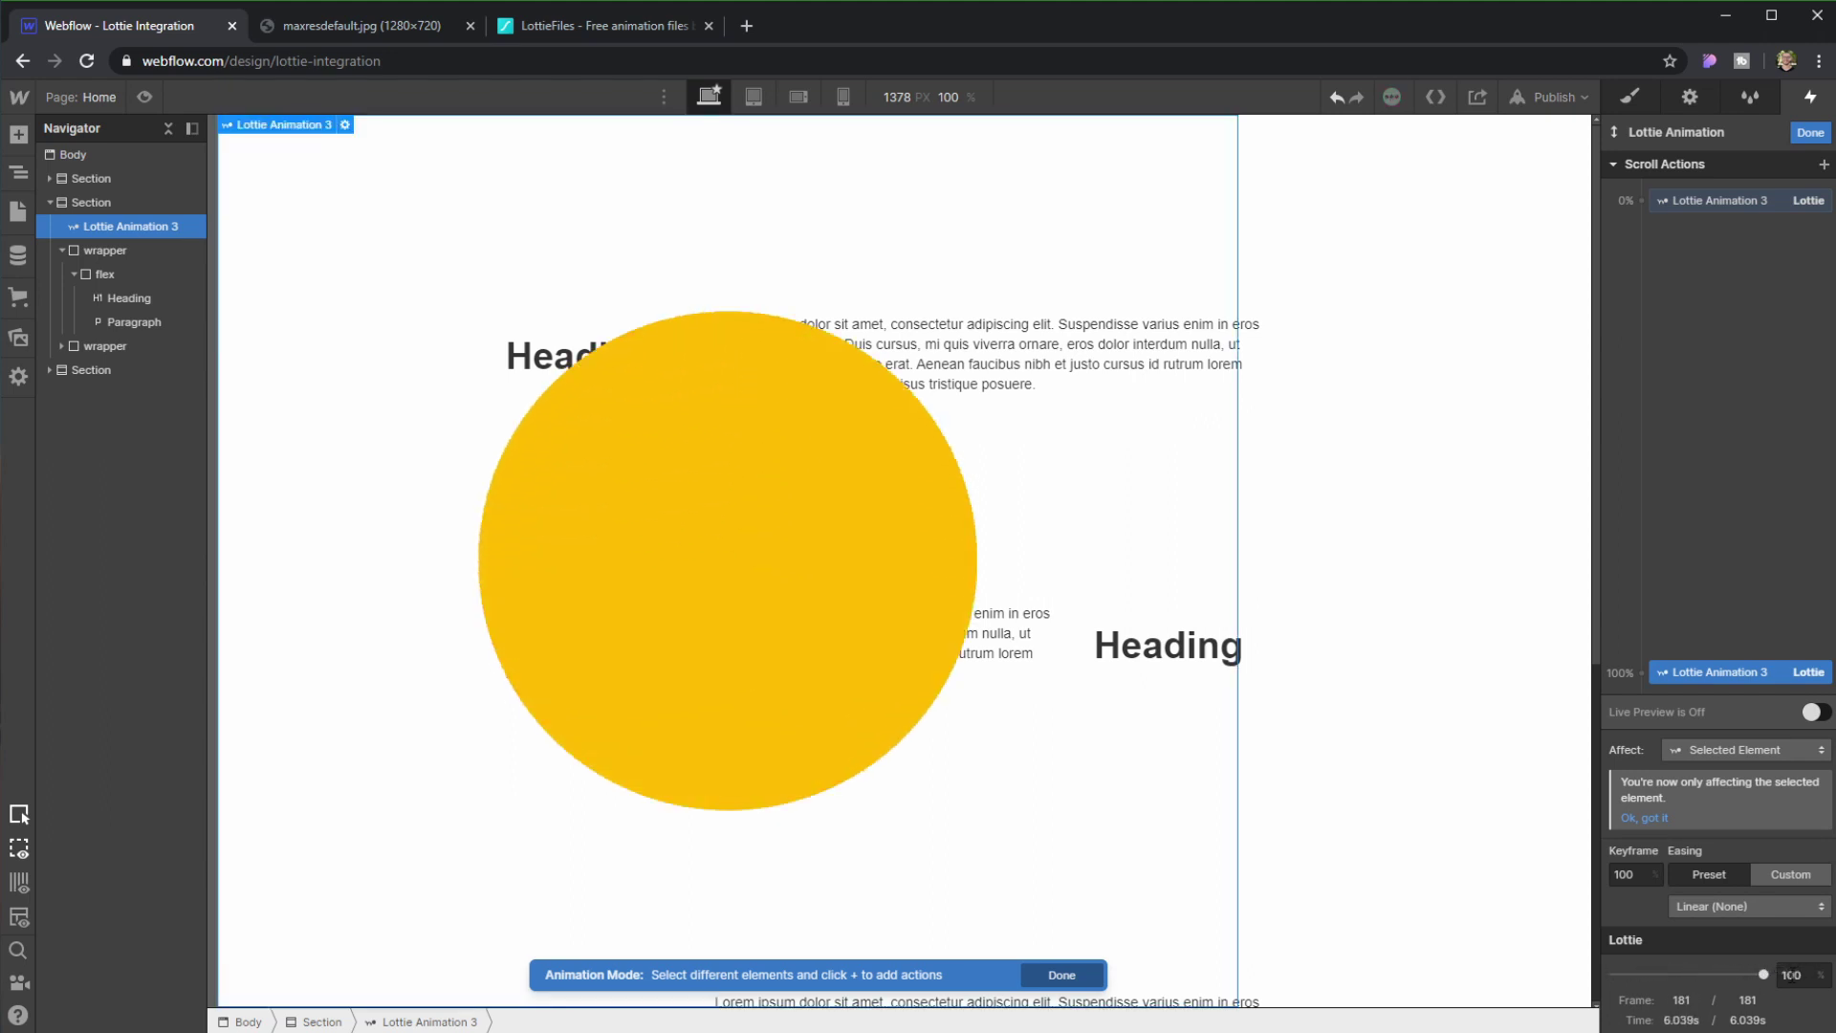
click(1810, 137)
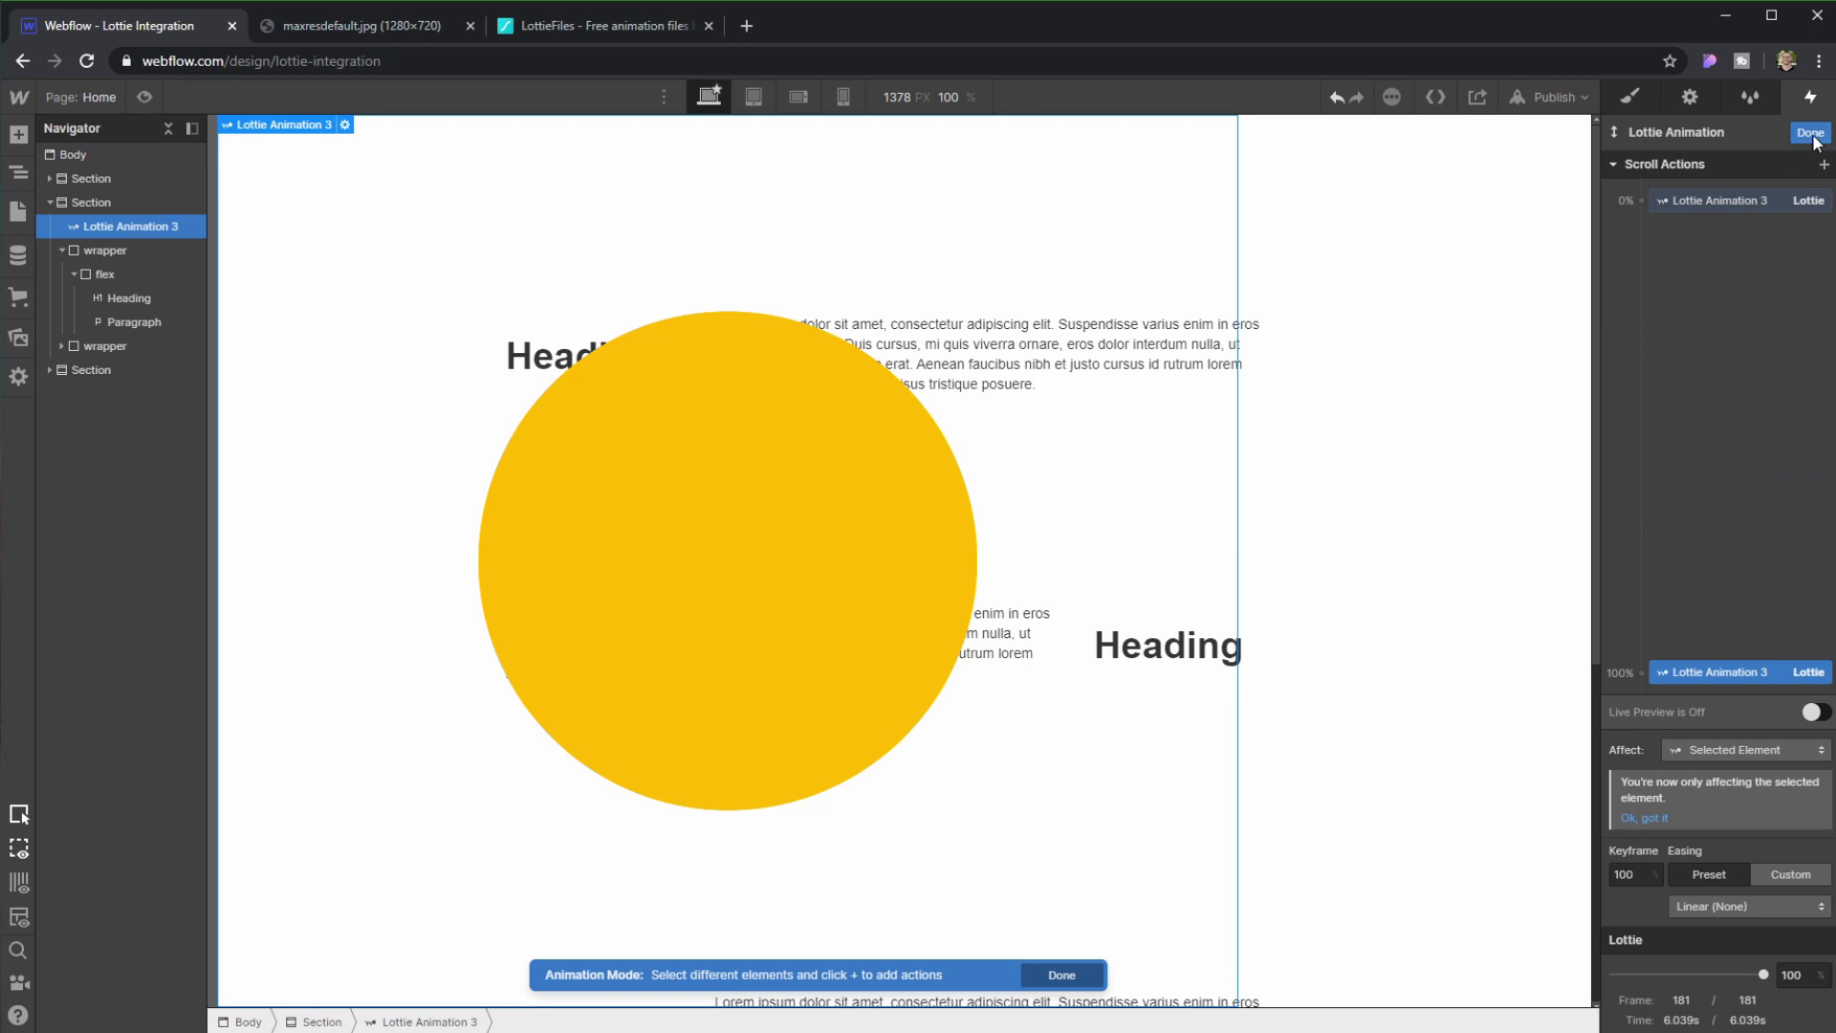
Preview the page, scrolling down and back up to watch the yellow Lottie follow the scroll
click(144, 97)
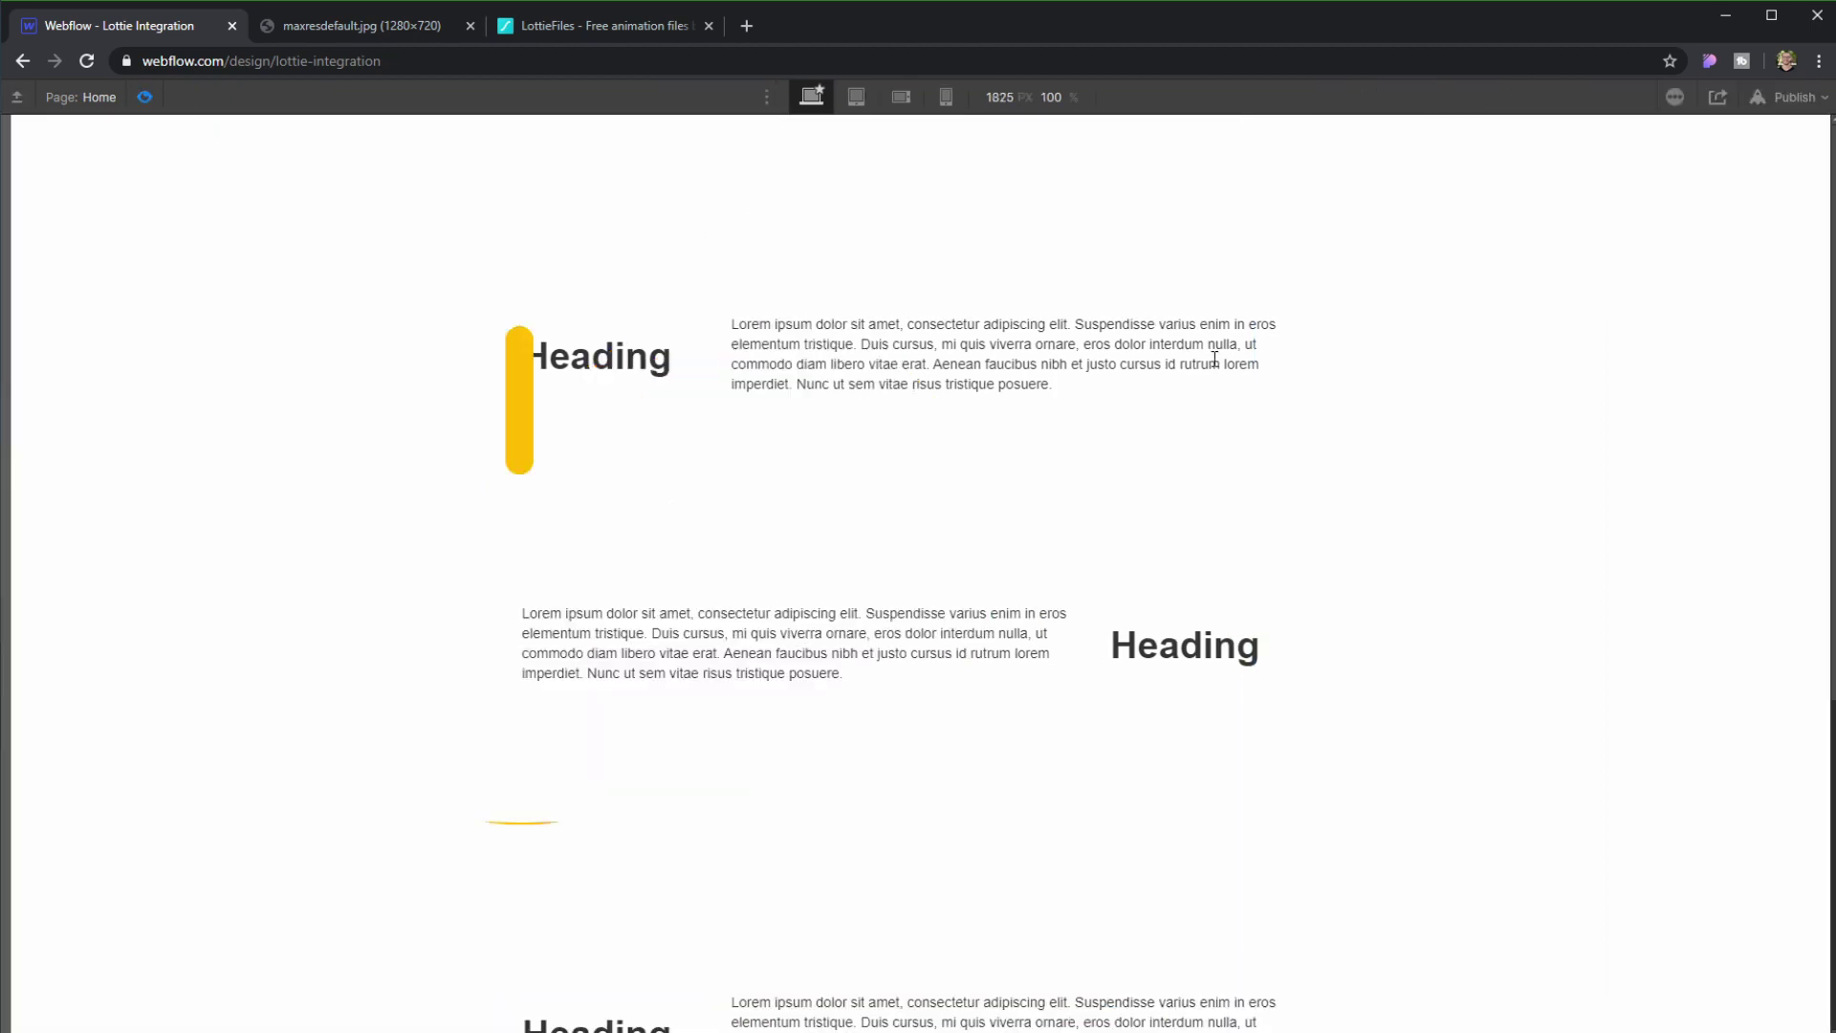
scroll(1214, 363, down, 2)
scroll(1214, 363, down, 3)
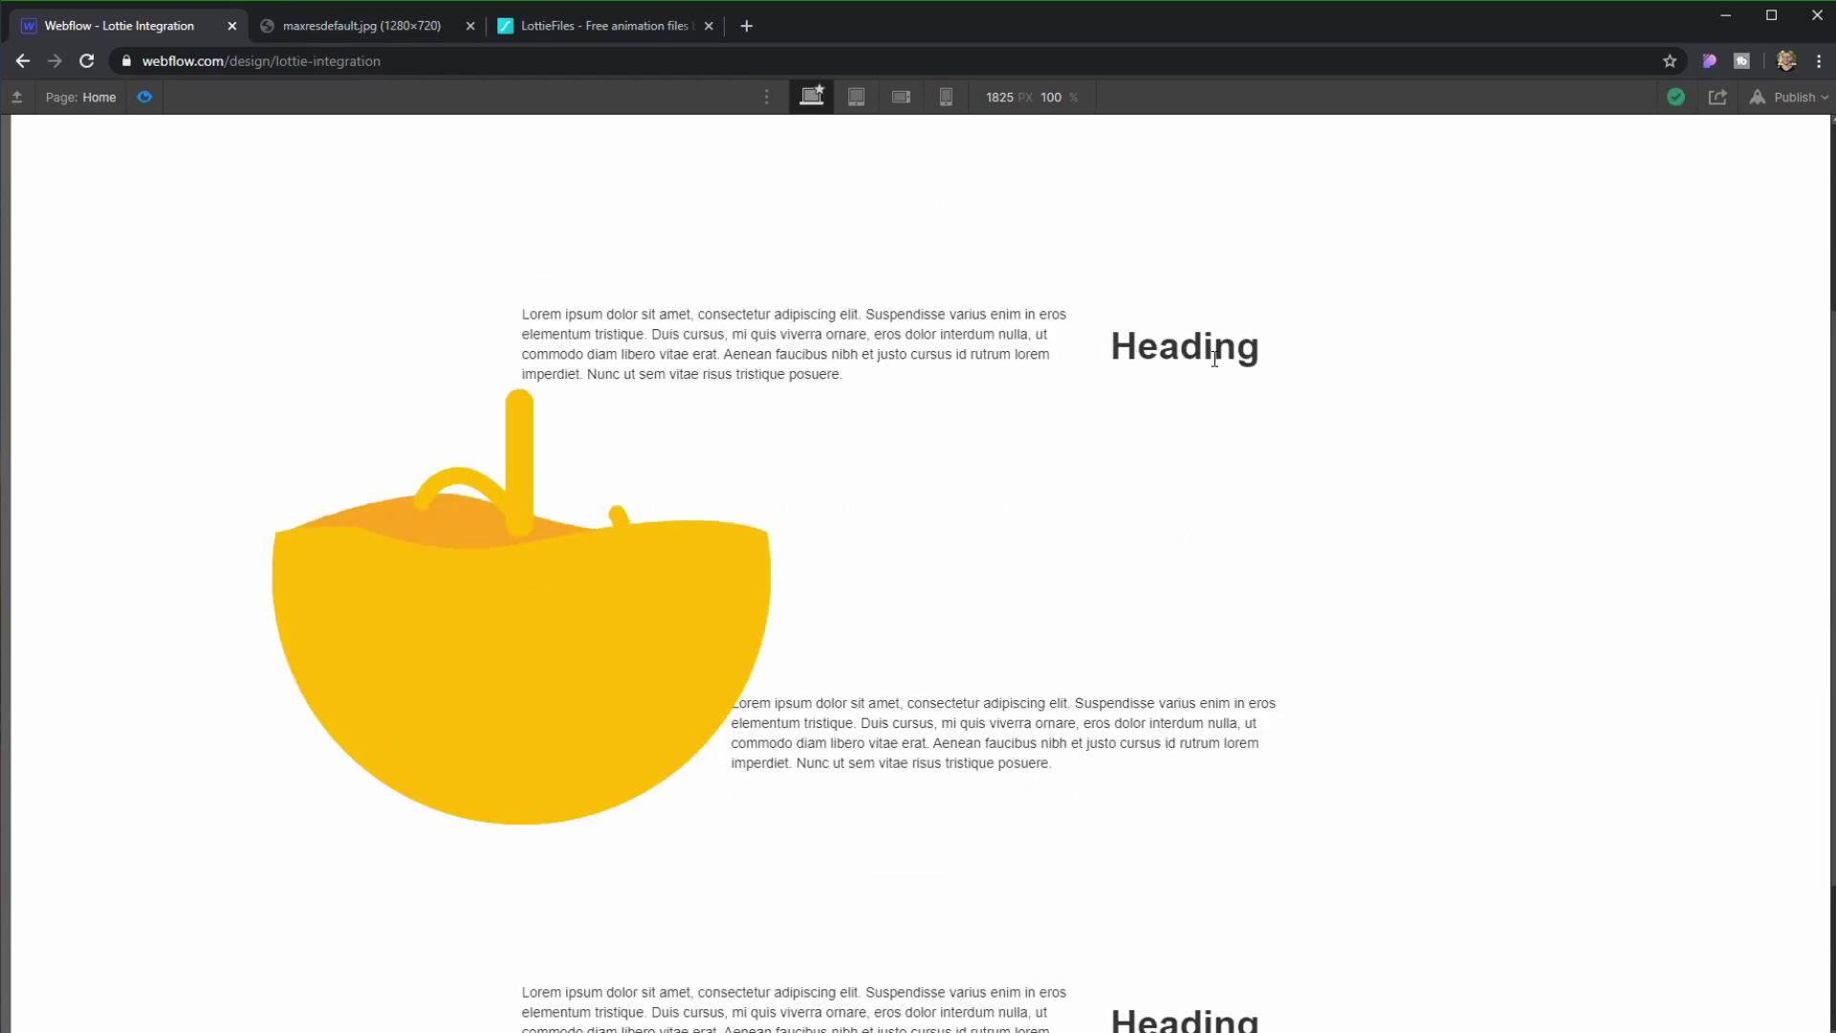
scroll(1207, 361, up, 1)
scroll(1202, 367, up, 4)
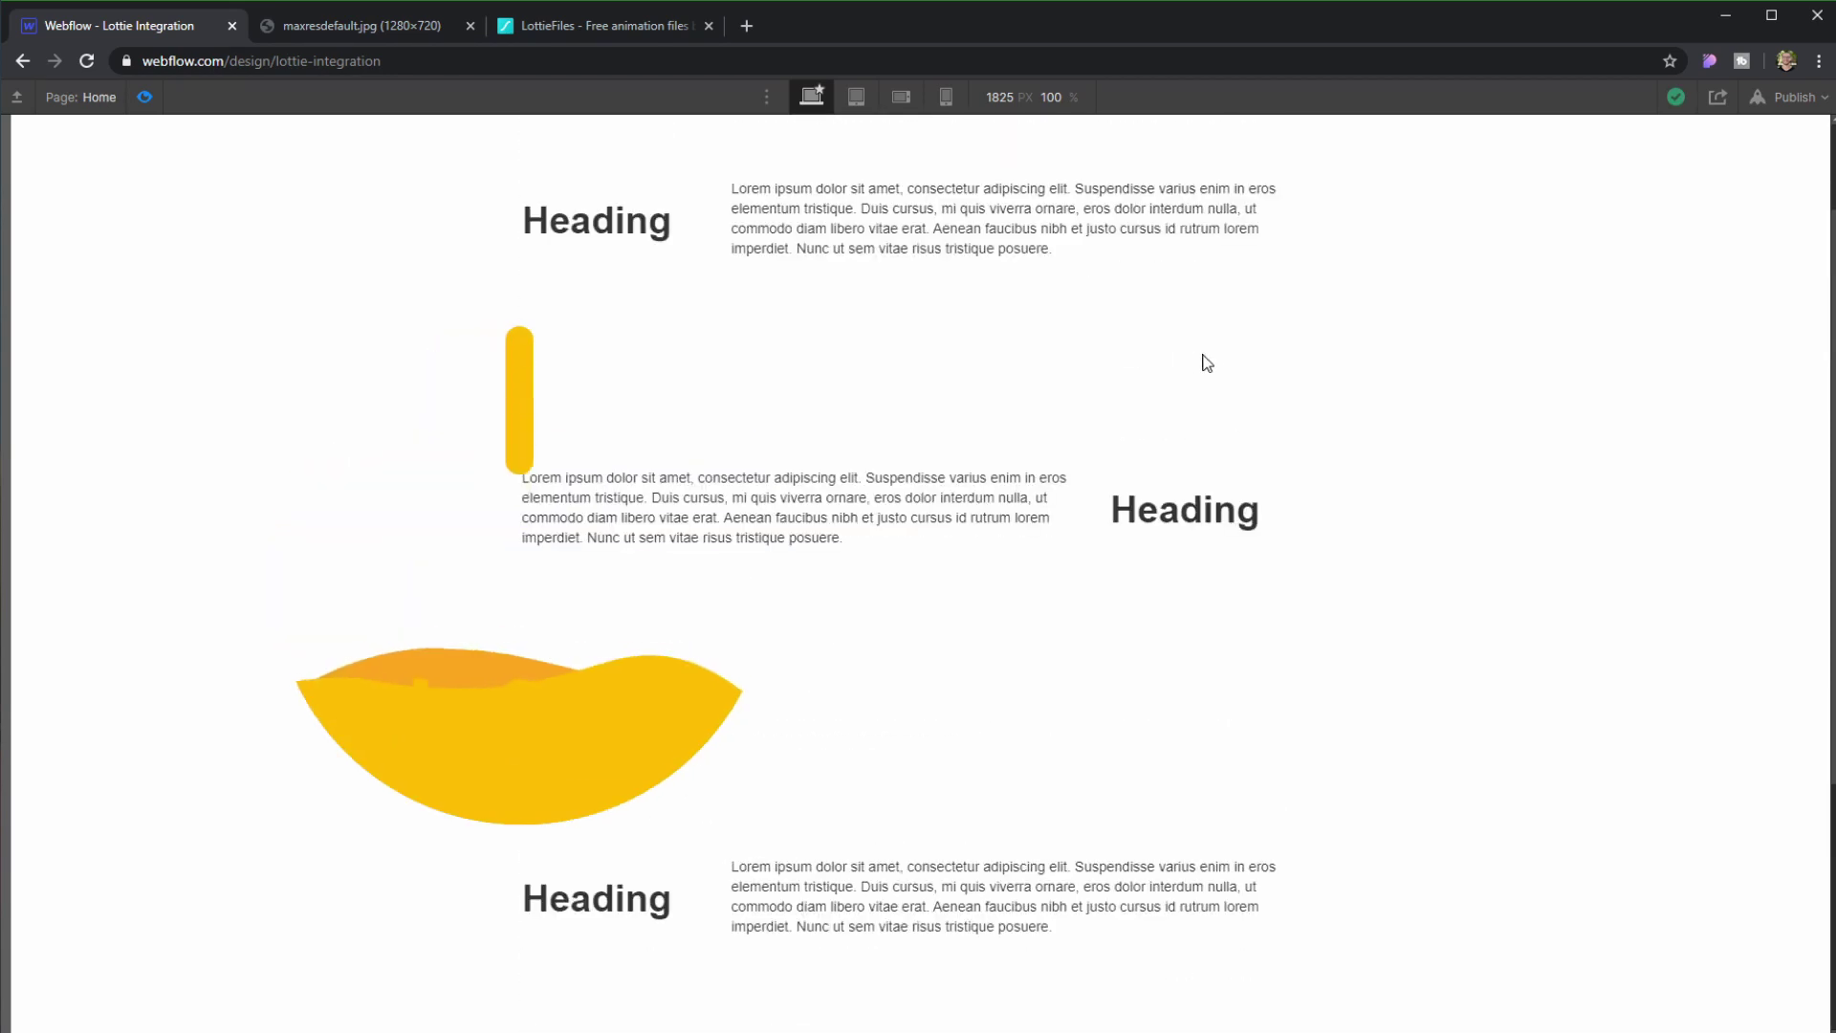
click(149, 99)
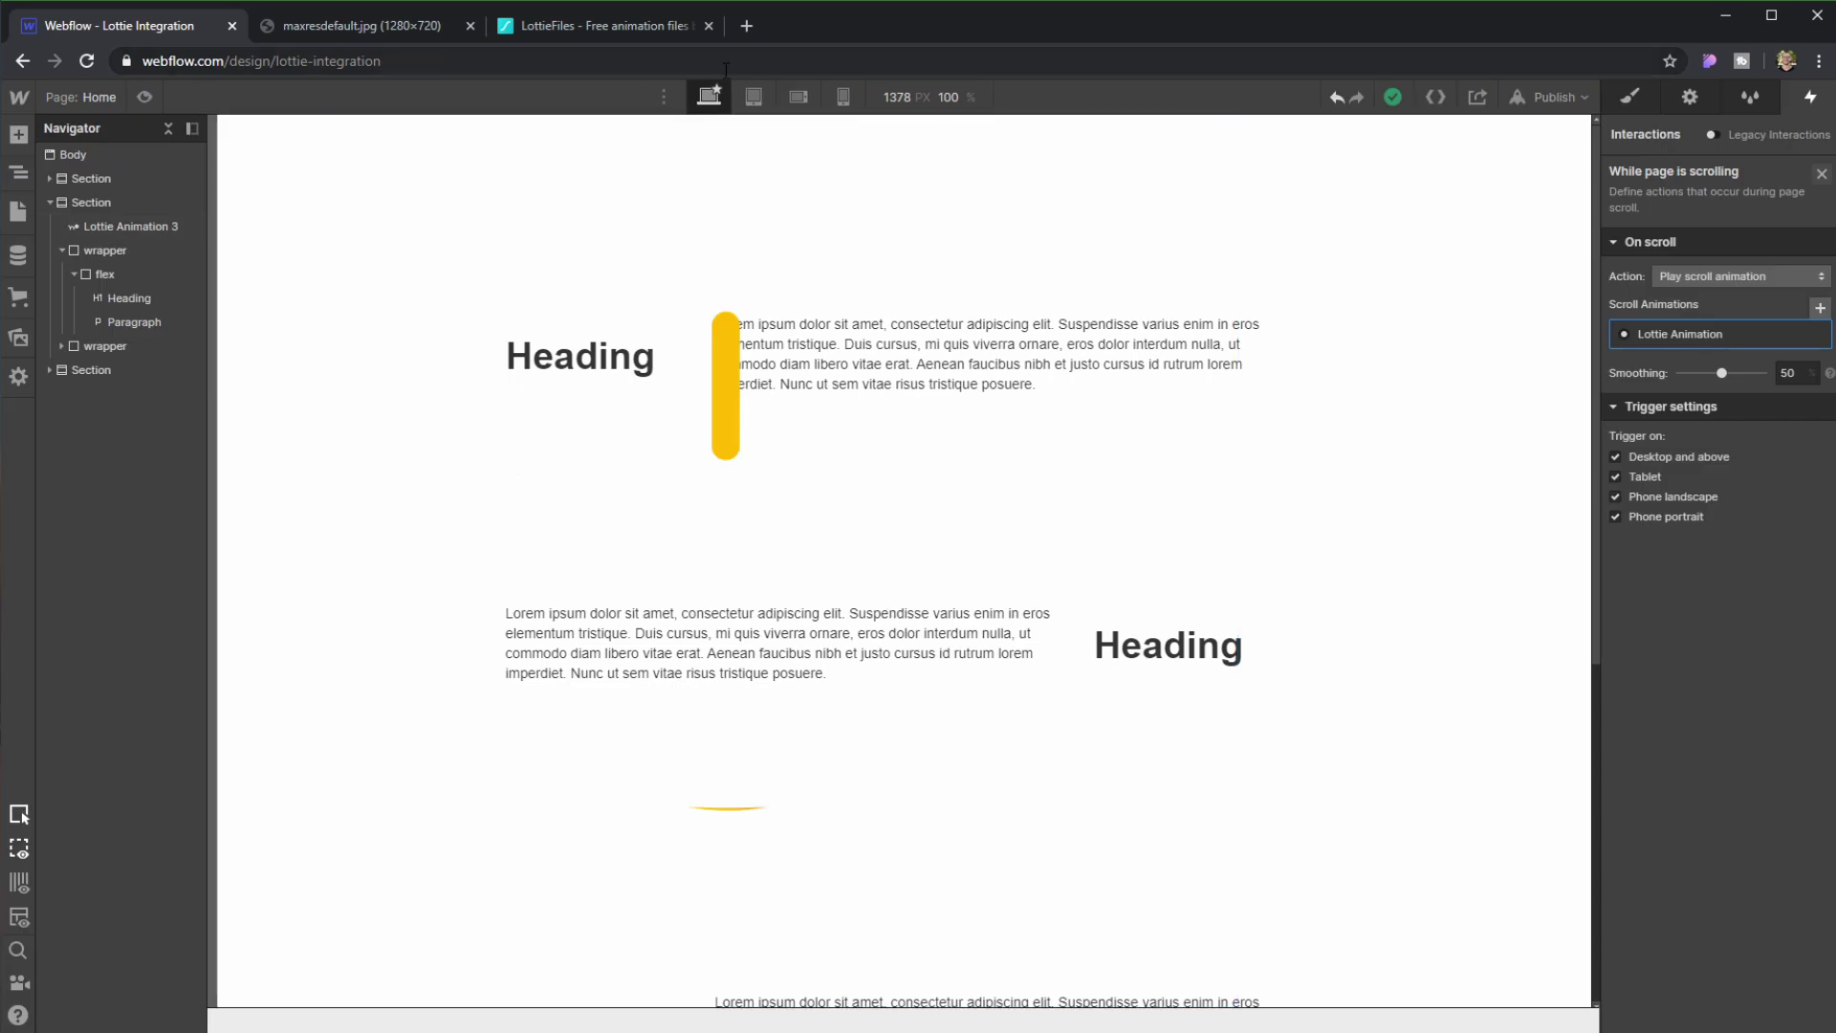